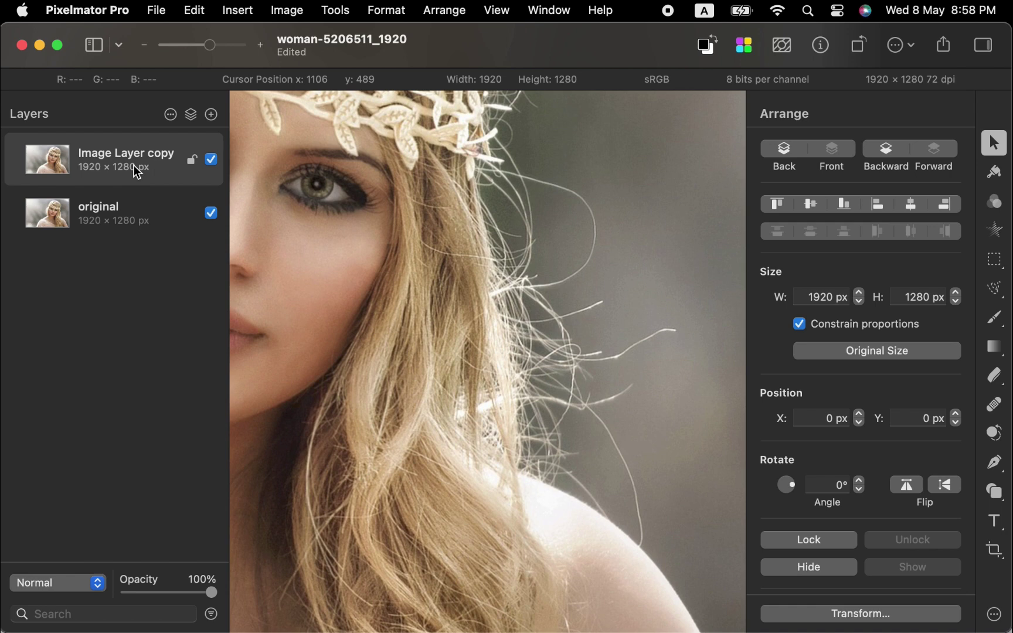
Step: Add a mask to Image Layer copy and invert it to black
right_click(134, 166)
left_click(156, 414)
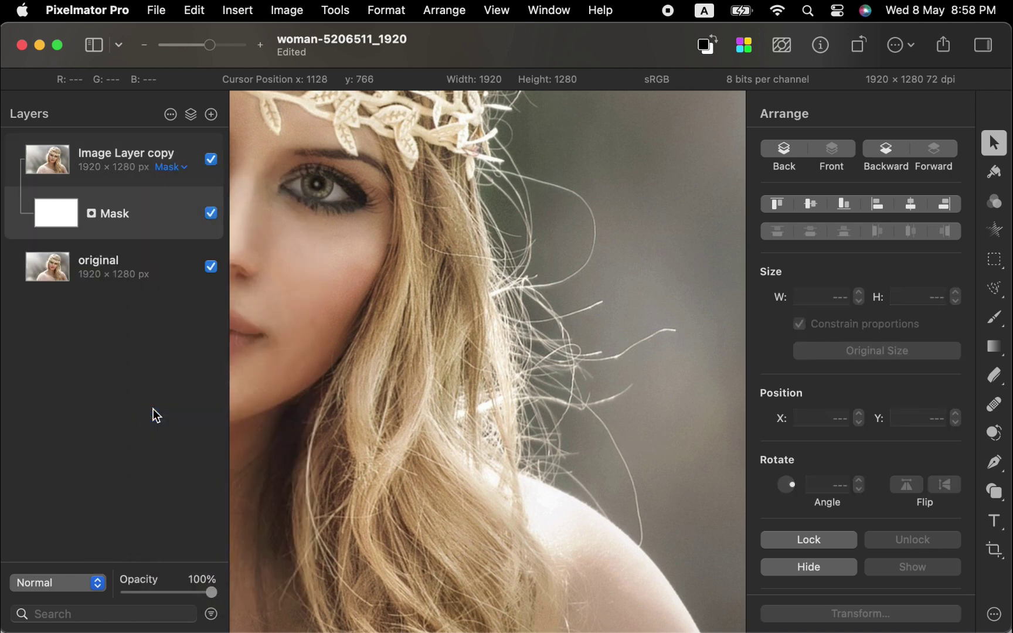
key("super+i")
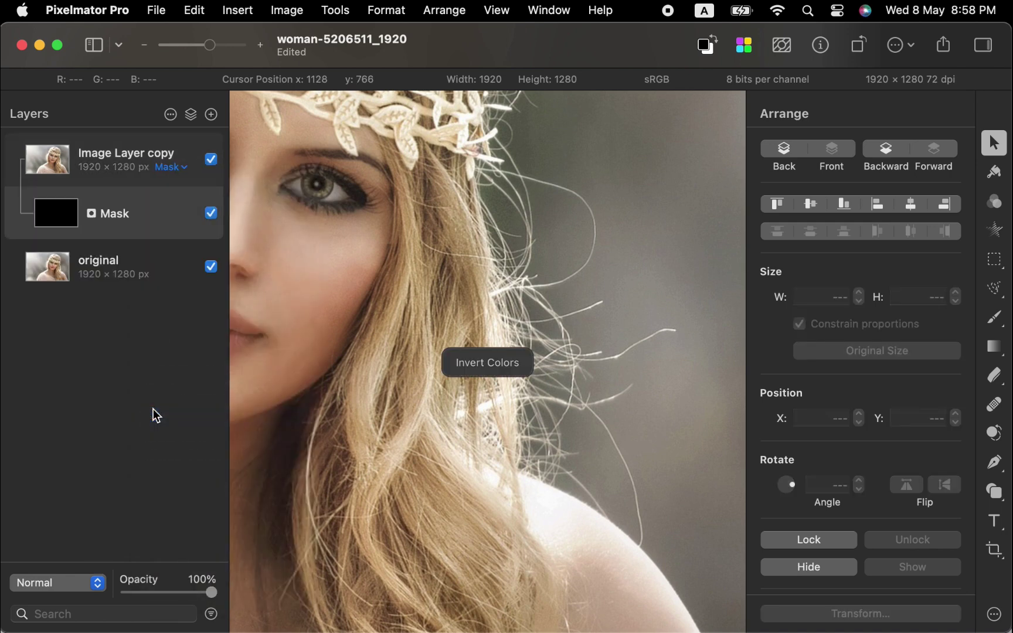
right_click(54, 217)
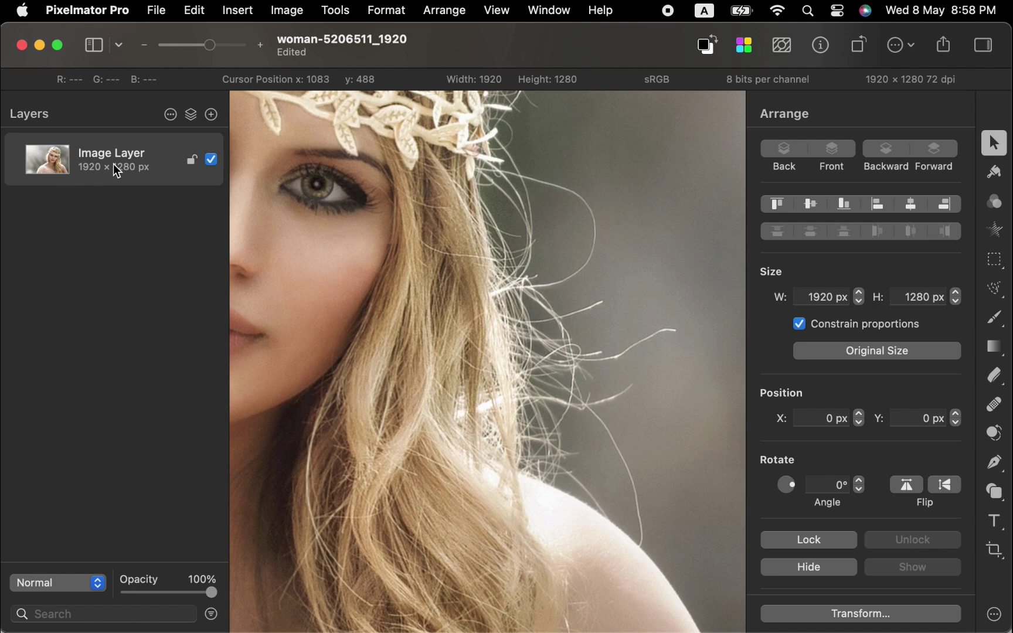
Step: Remove the image layer's background automatically, then undo the removal
right_click(114, 164)
left_click(144, 364)
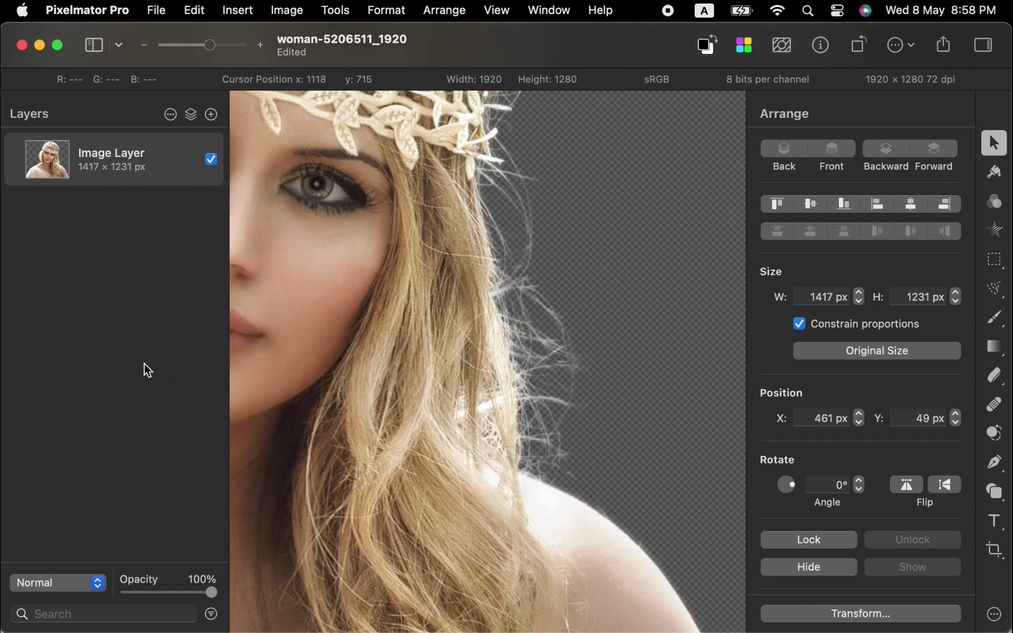
key("super+z")
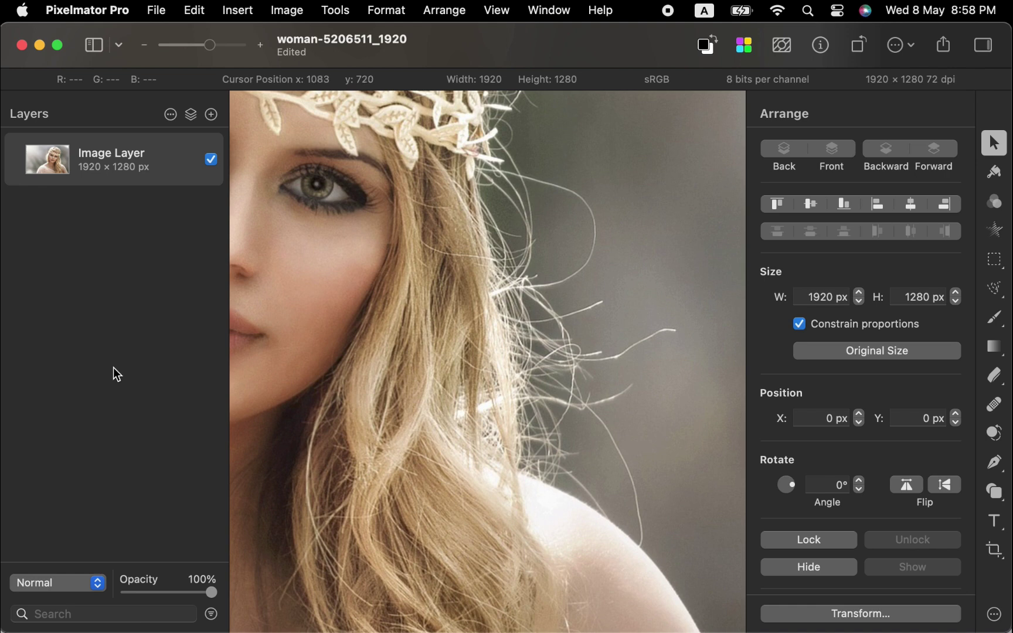
Step: Paste a layer copy and rename the bottom layer 'original'
key("super+v")
double_click(112, 206)
type("original")
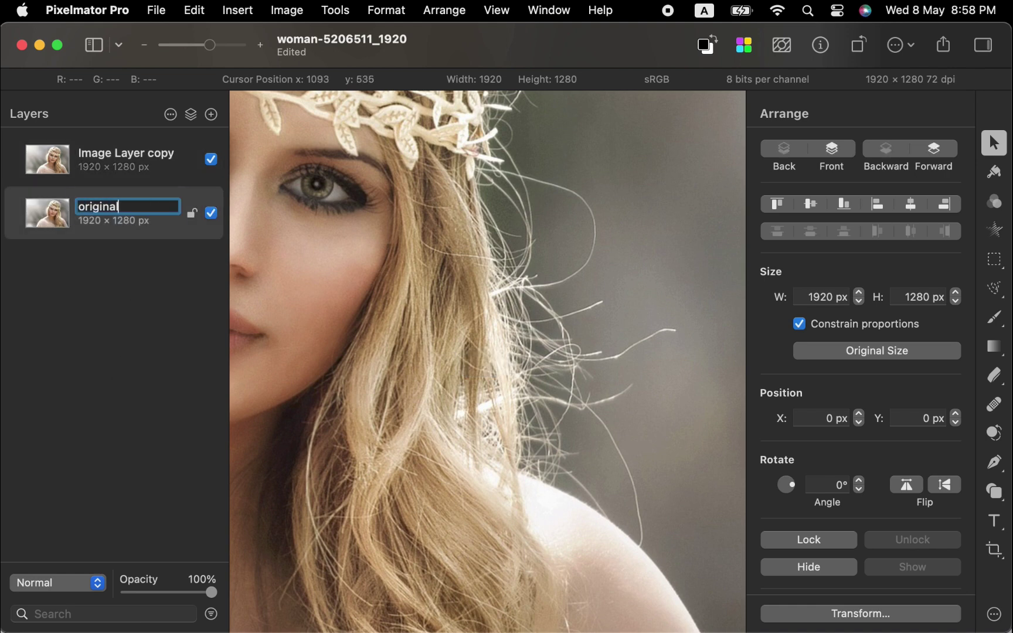
key("Return")
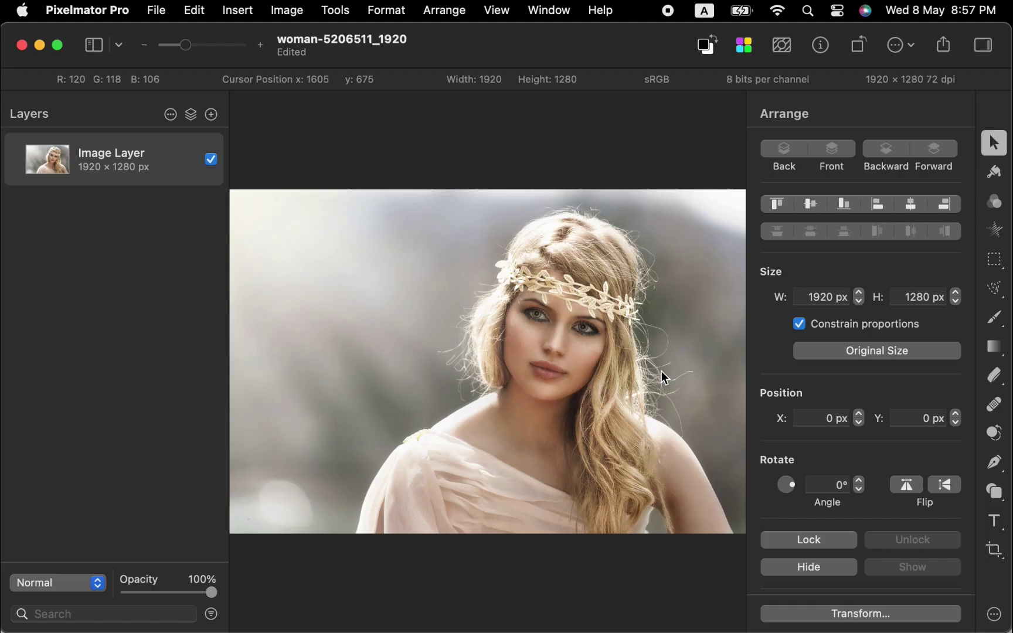
Step: Zoom in on the loose hair strands against the background
scroll(662, 375, "up", 6)
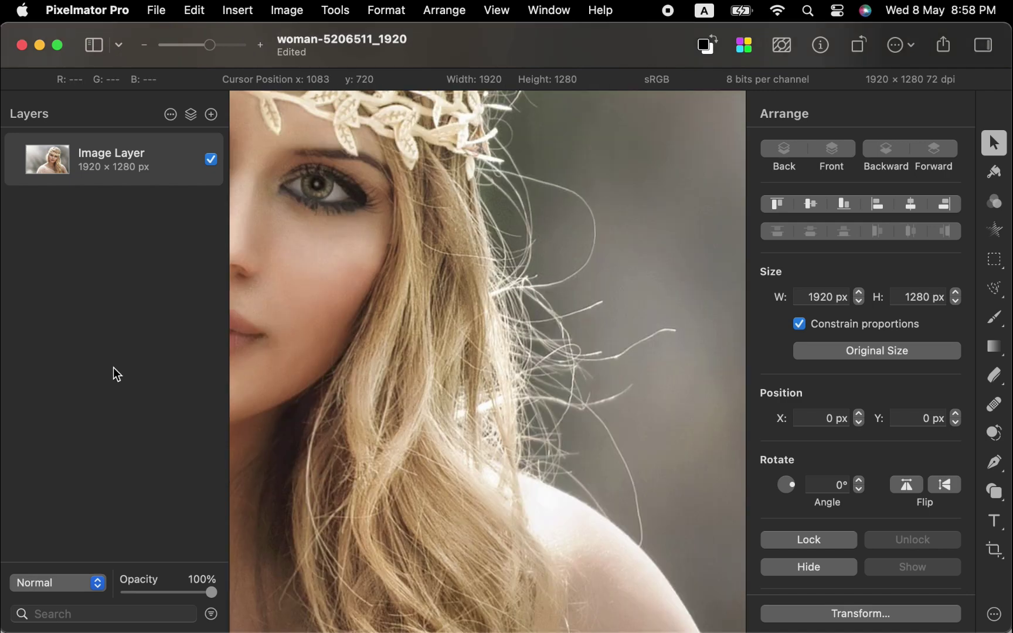
Step: Copy and paste the portrait layer, then rename the bottom layer 'original'
key("super+c")
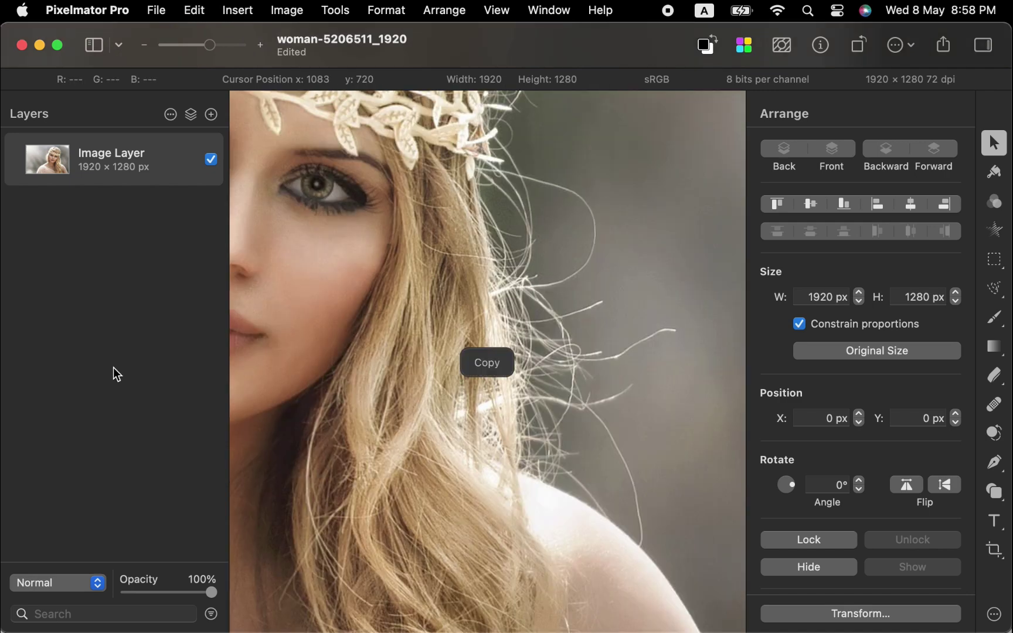
key("super+v")
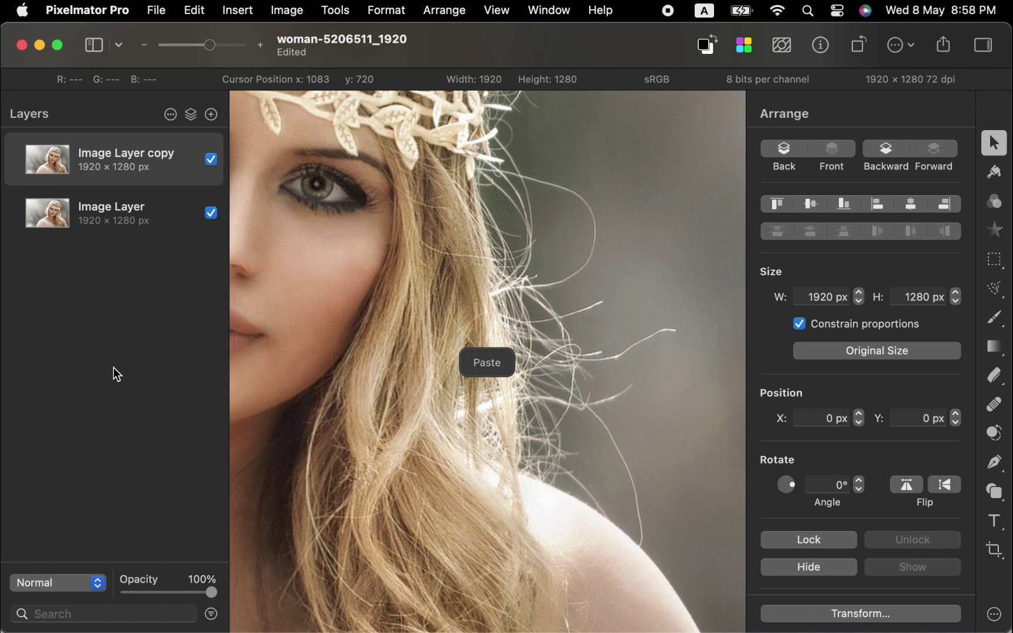
left_click(122, 206)
double_click(122, 206)
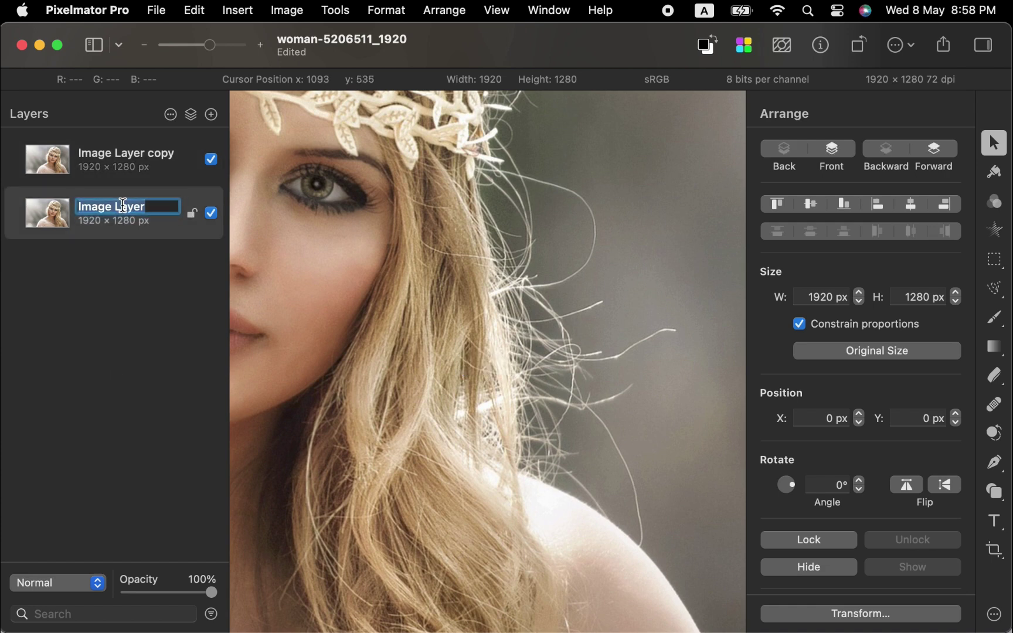
type("original")
key("Return")
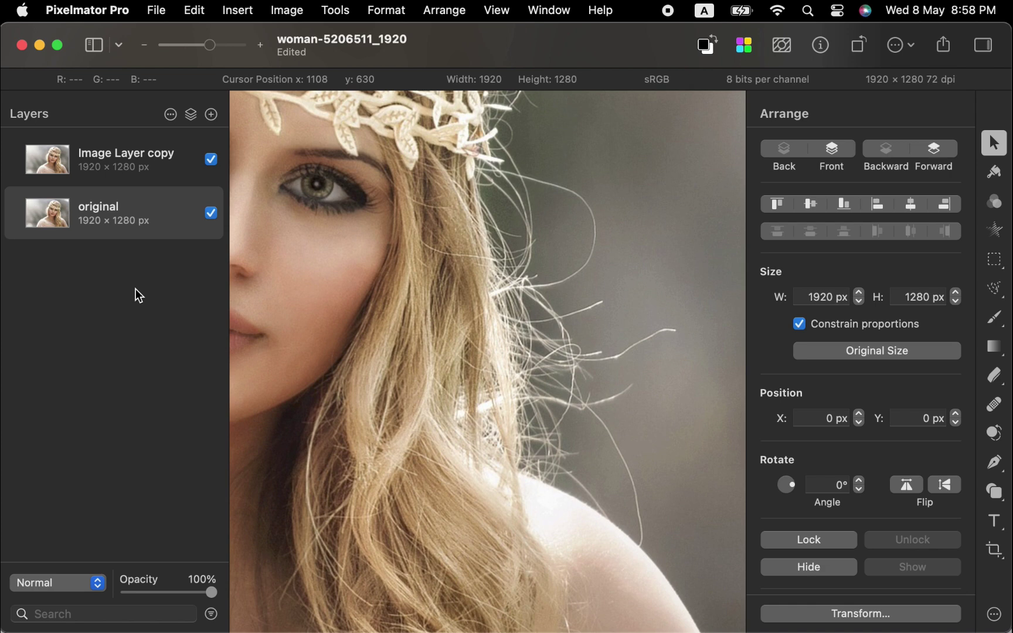
Step: Add a mask to Image Layer copy and invert it to solid black
left_click(134, 165)
right_click(134, 166)
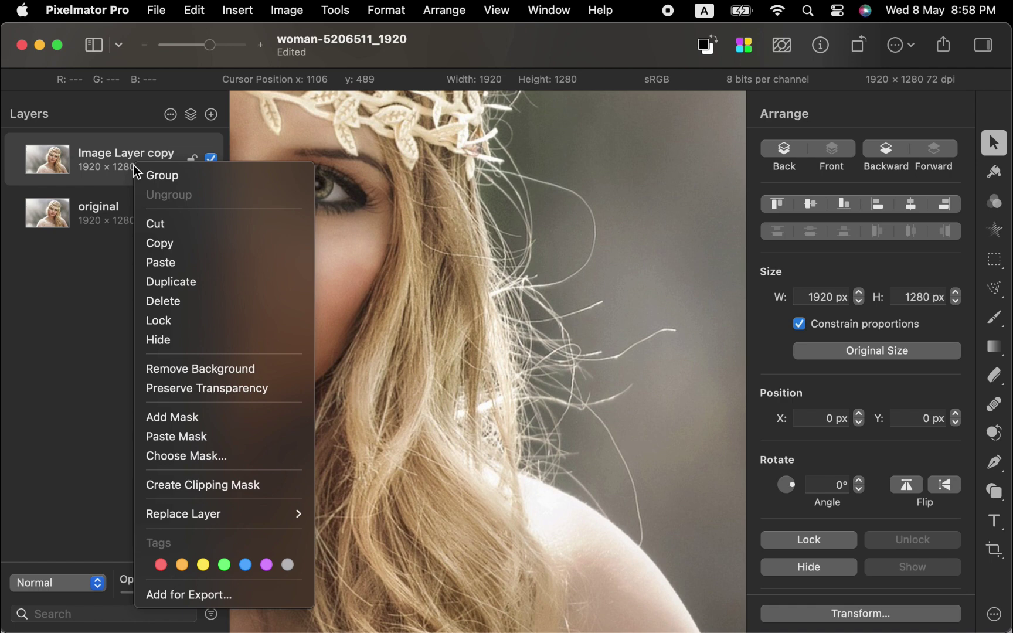
left_click(156, 415)
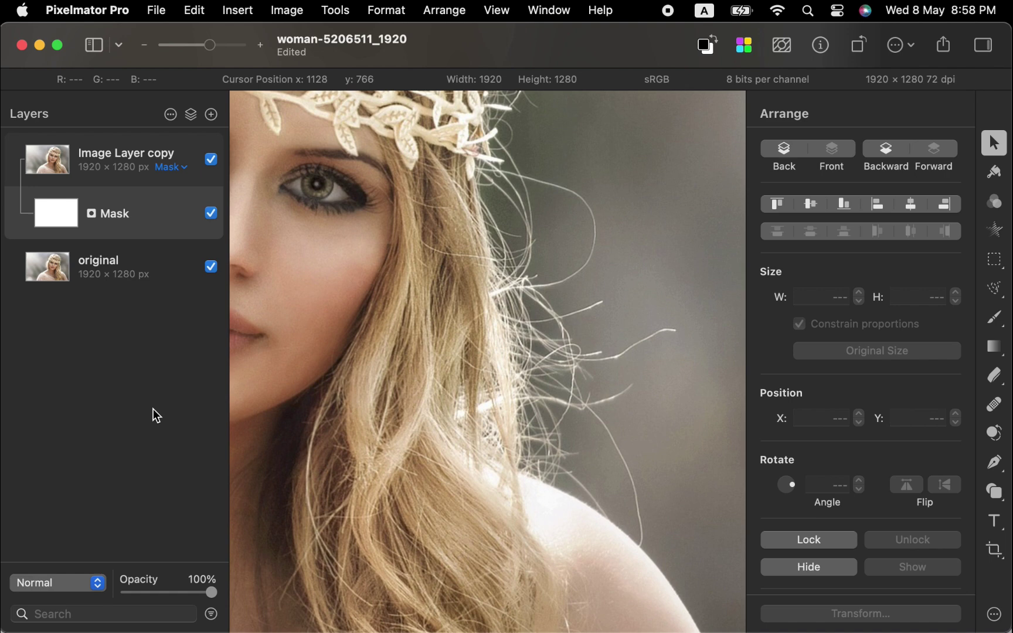
key("super+i")
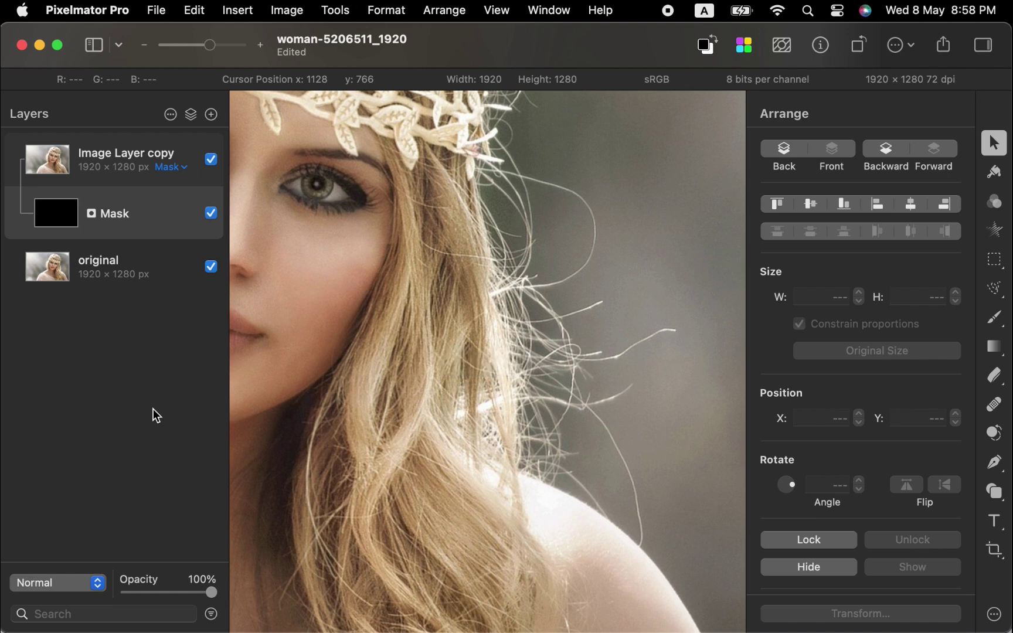
right_click(58, 208)
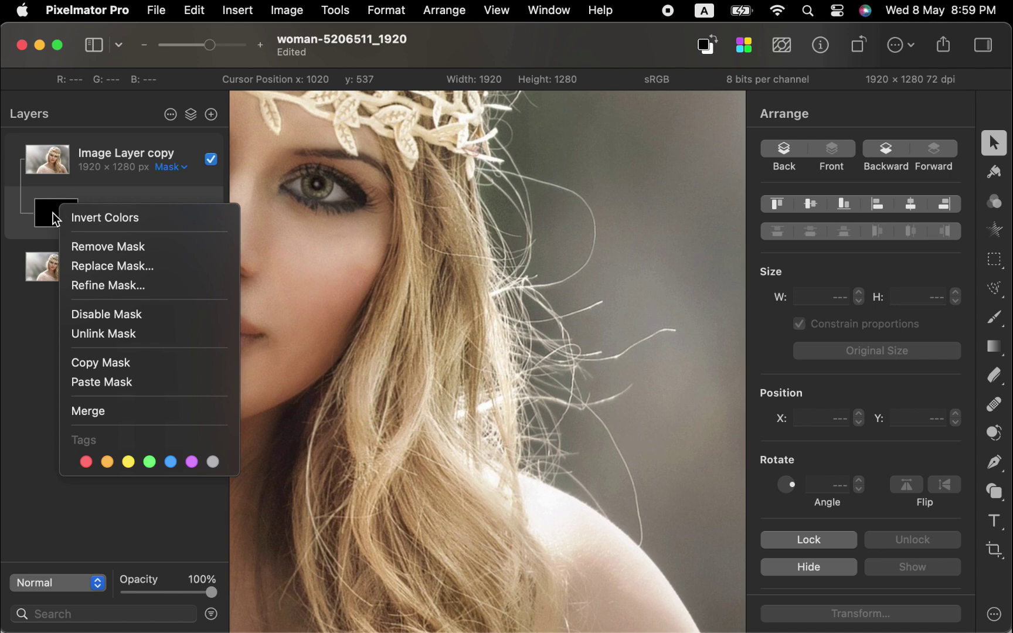
left_click(191, 465)
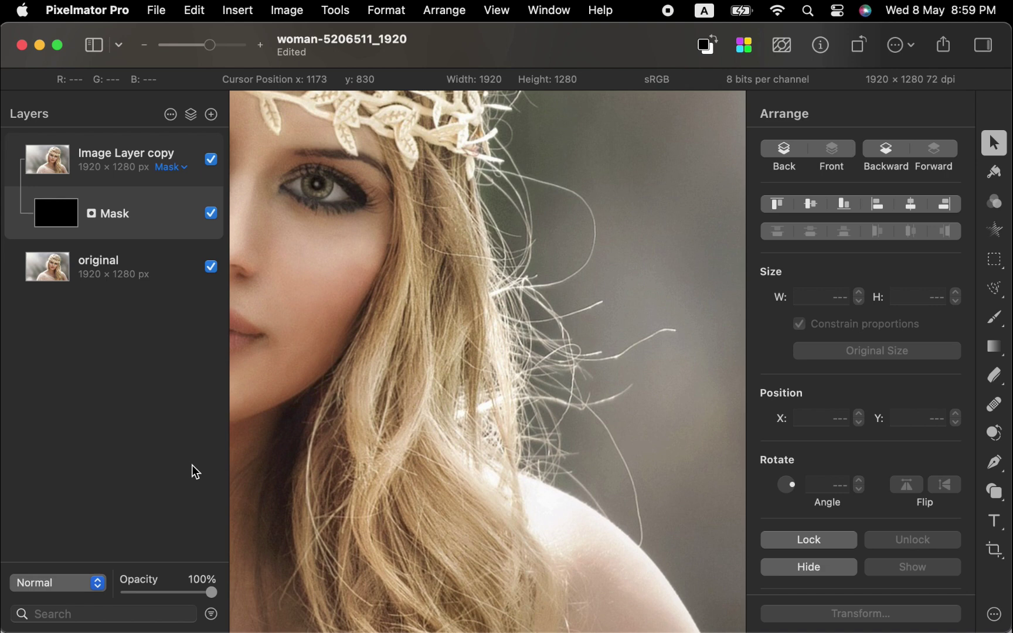
Step: Zoom in and switch to the Polygonal lasso selection tool
scroll(654, 208, "up", 6)
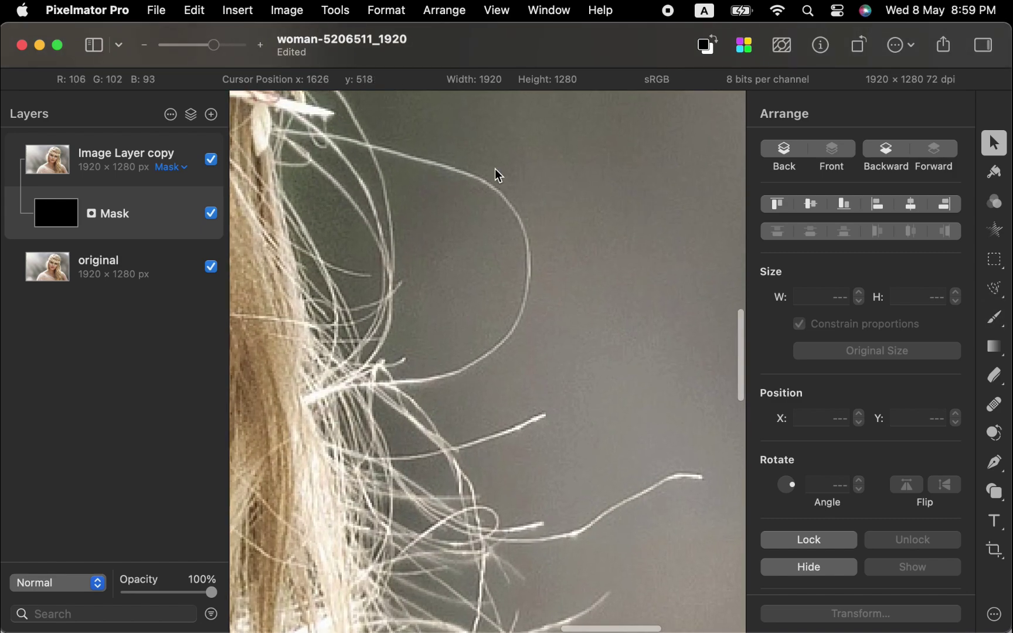
scroll(495, 172, "up", 2)
left_click(994, 260)
left_click(994, 288)
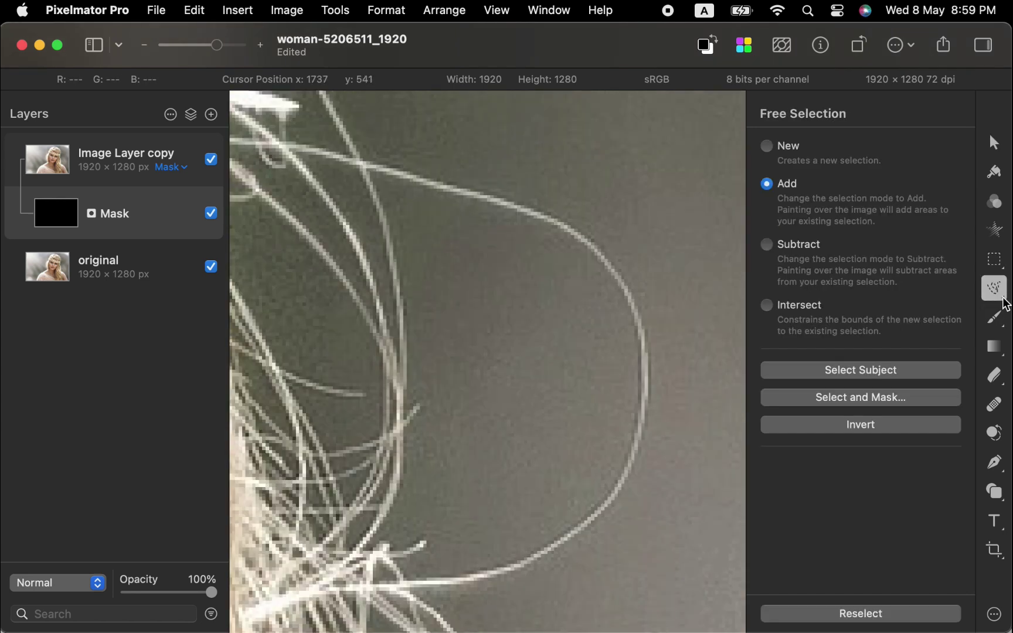
left_click(1003, 300)
left_click(947, 365)
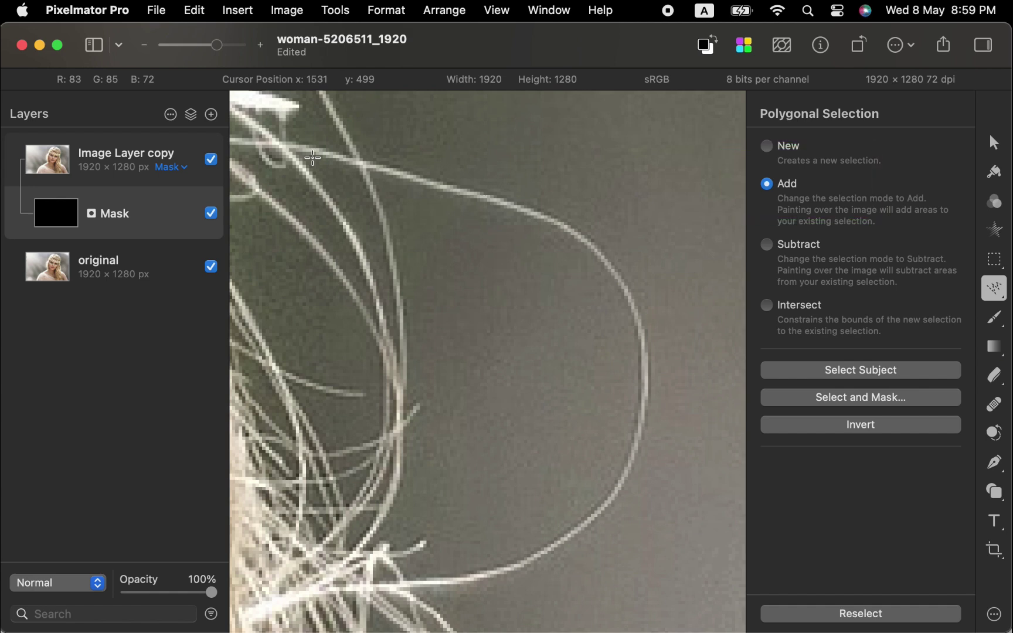
Step: Trace a polygonal selection around the first loose hair strand
left_click(313, 157)
scroll(352, 176, "up", 5)
left_click(405, 196)
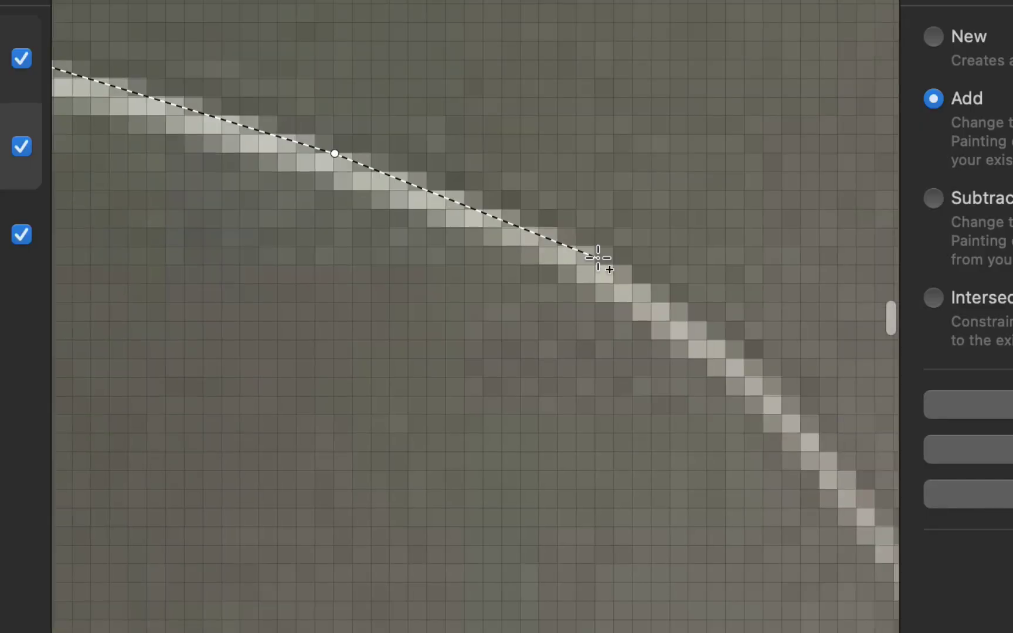
left_click(598, 258)
scroll(726, 372, "down", 10)
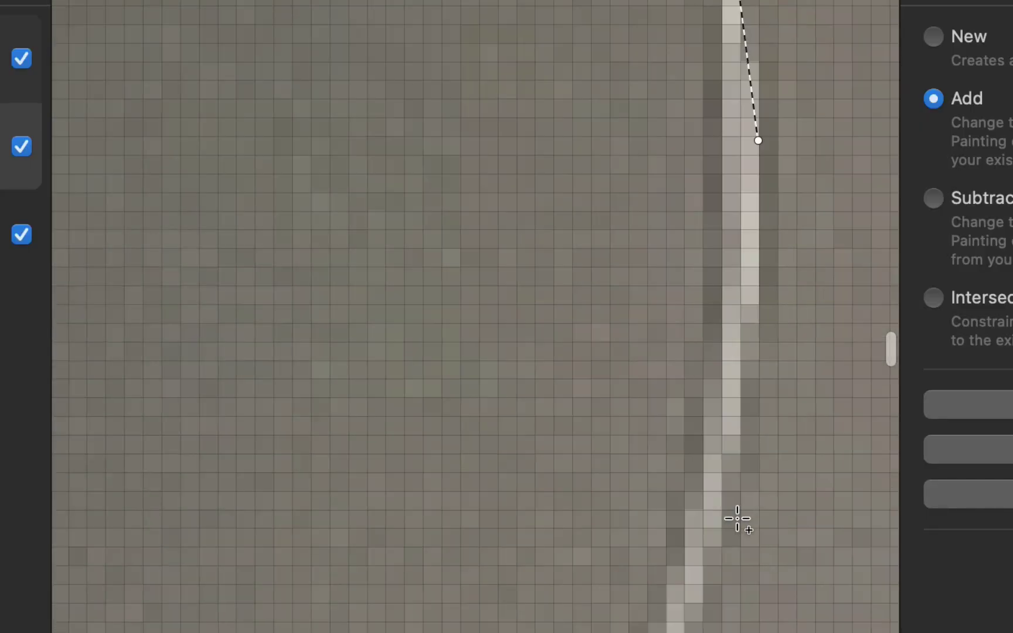
left_click(719, 521)
scroll(615, 622, "down", 8)
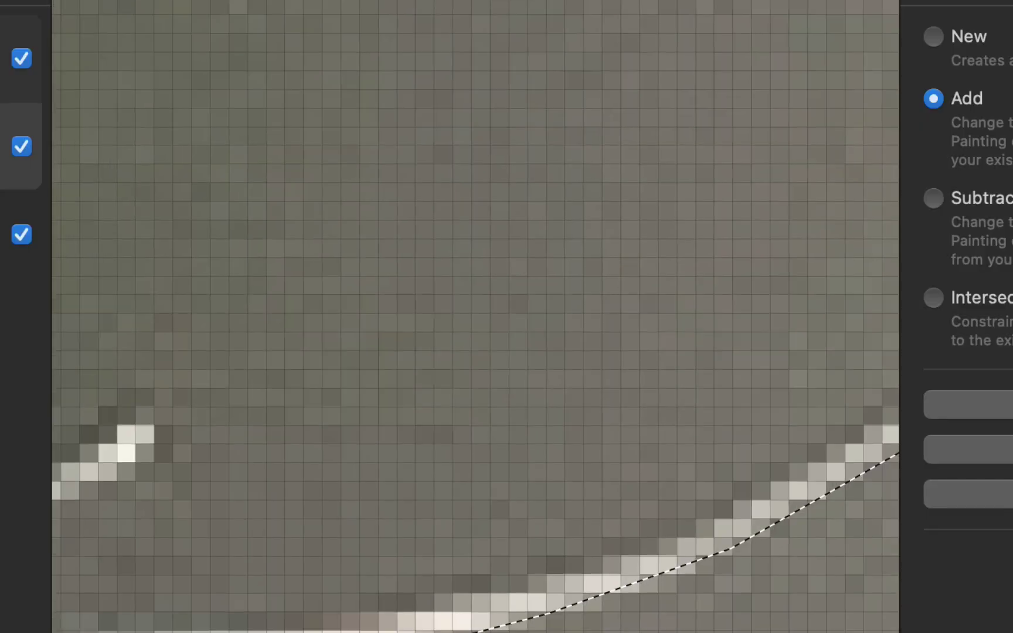
scroll(373, 608, "left", 10)
scroll(459, 615, "up", 15)
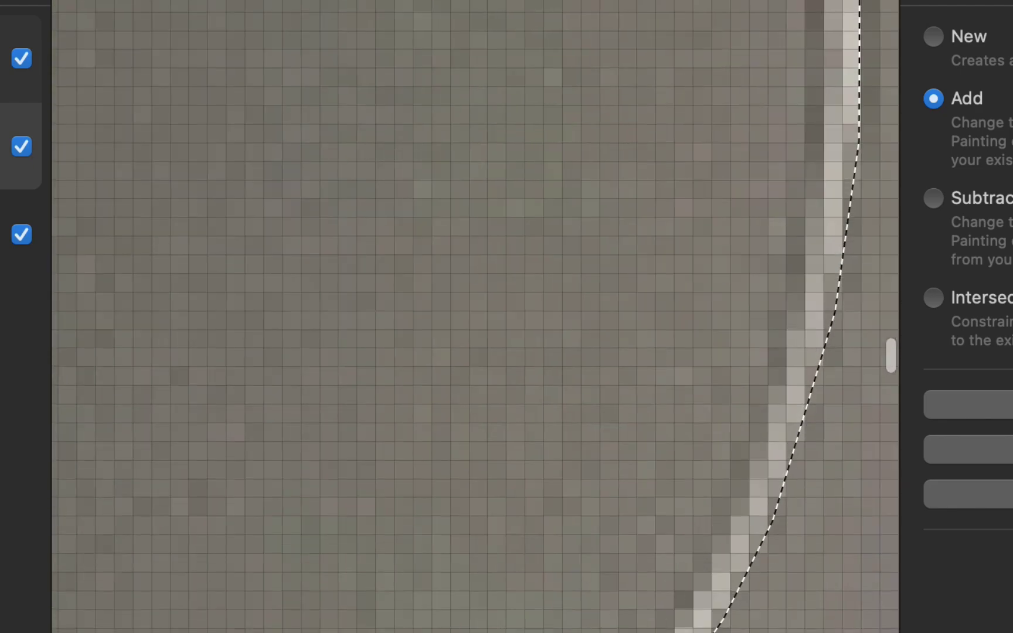
left_click(735, 414)
scroll(703, 352, "up", 3)
scroll(669, 296, "down", 10)
left_click(502, 351)
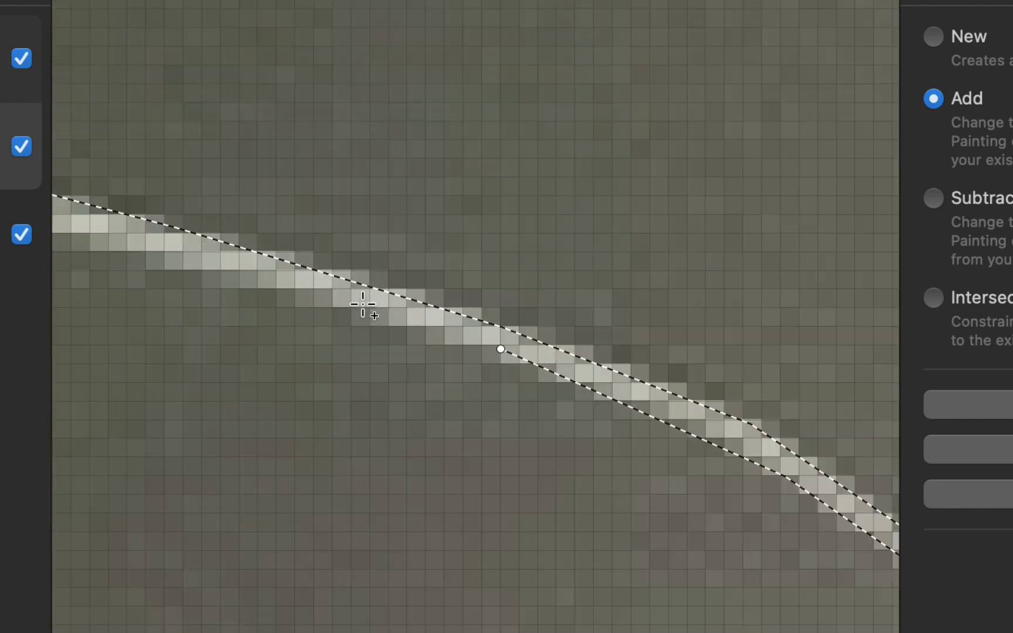
scroll(205, 320, "right", 5)
scroll(218, 313, "left", 10)
left_click(89, 317)
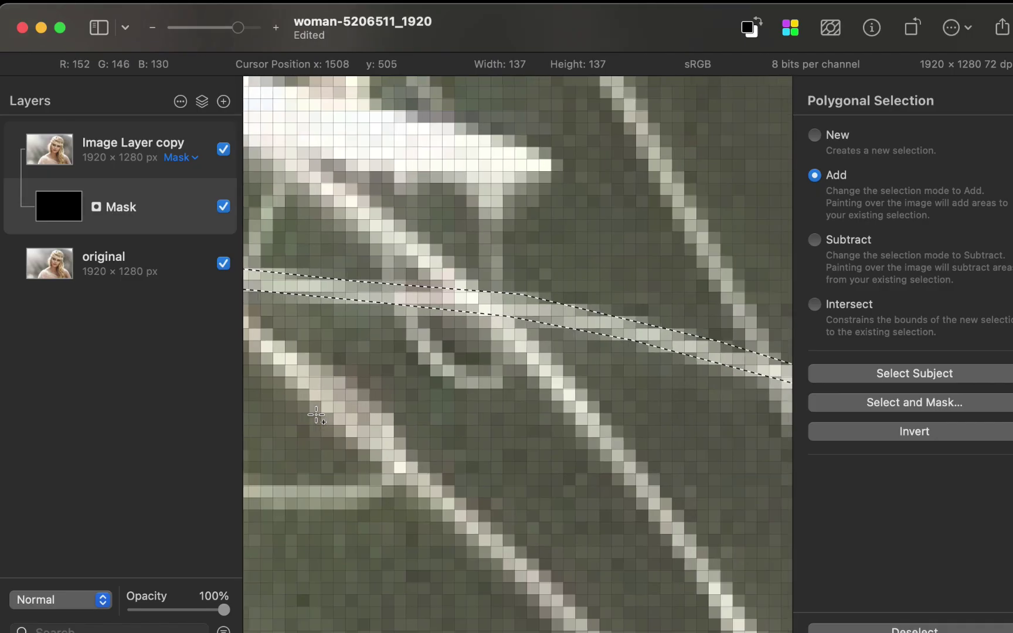
Step: Trace a second polygon around the thin crossing hair strands and close it
scroll(317, 415, "down", 5)
scroll(430, 389, "up", 5)
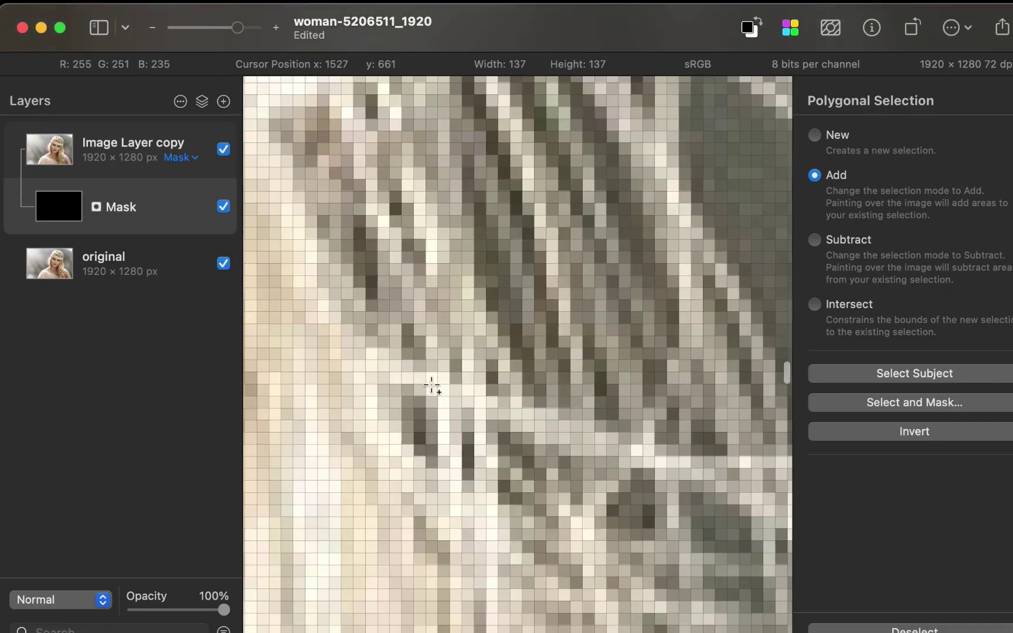
left_click(380, 347)
scroll(517, 405, "right", 3)
left_click(534, 419)
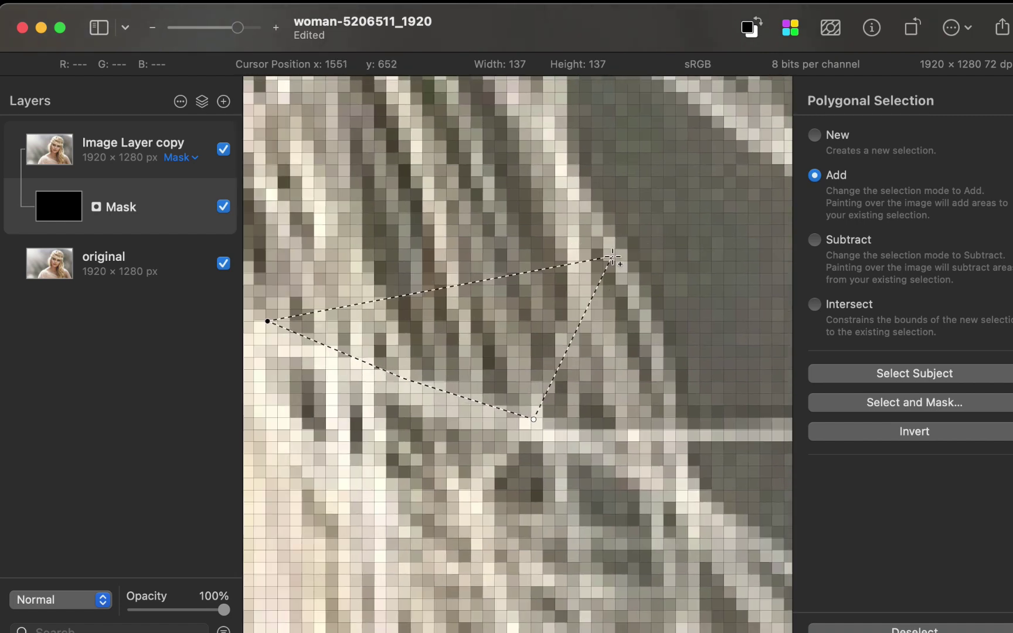
scroll(719, 433, "right", 5)
left_click(606, 460)
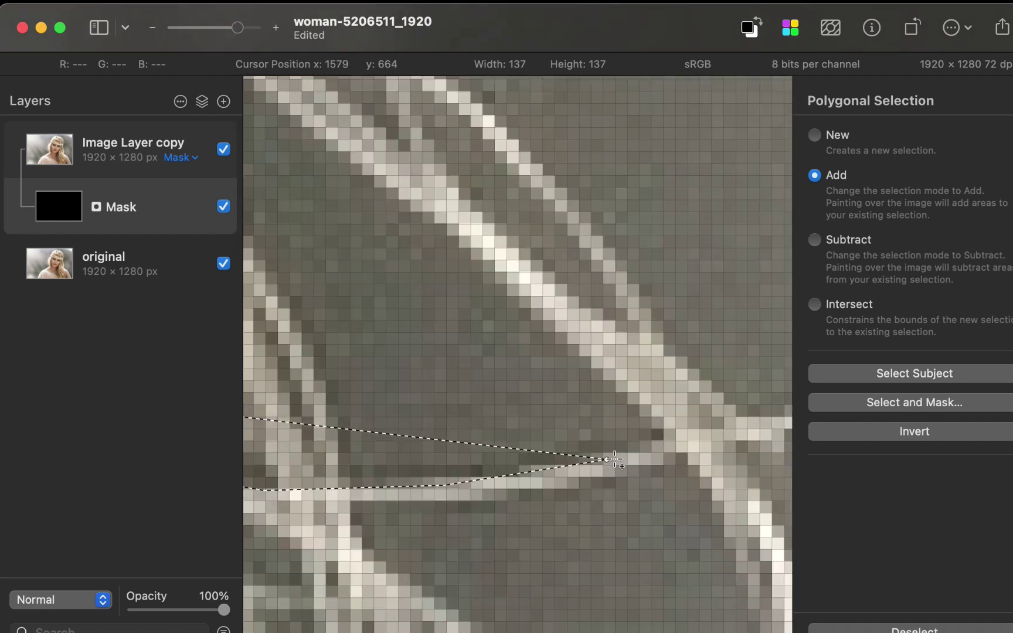
scroll(665, 439, "right", 5)
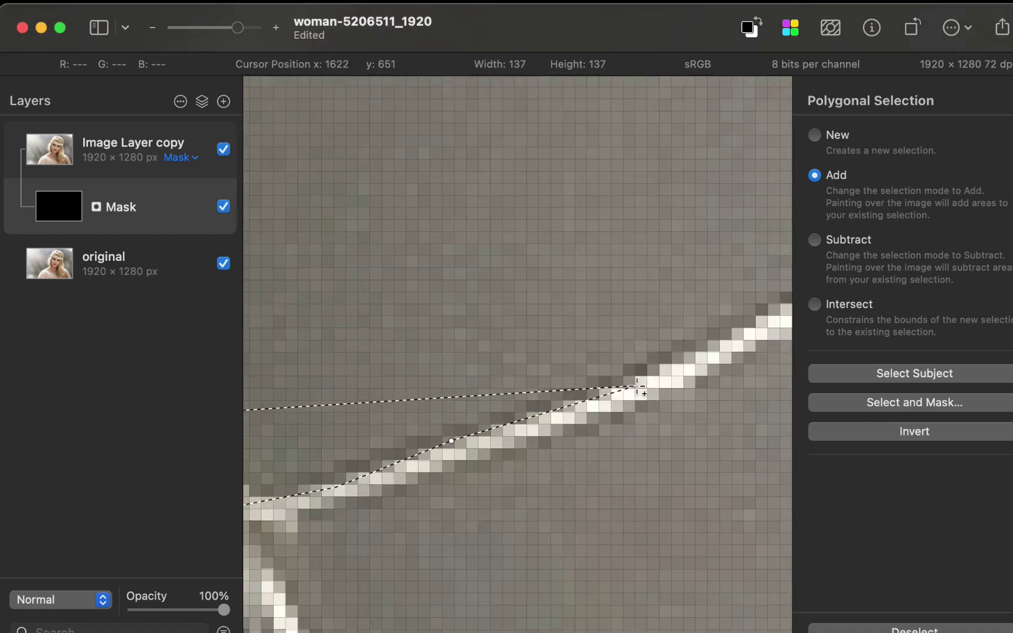
left_click(640, 376)
scroll(714, 351, "left", 5)
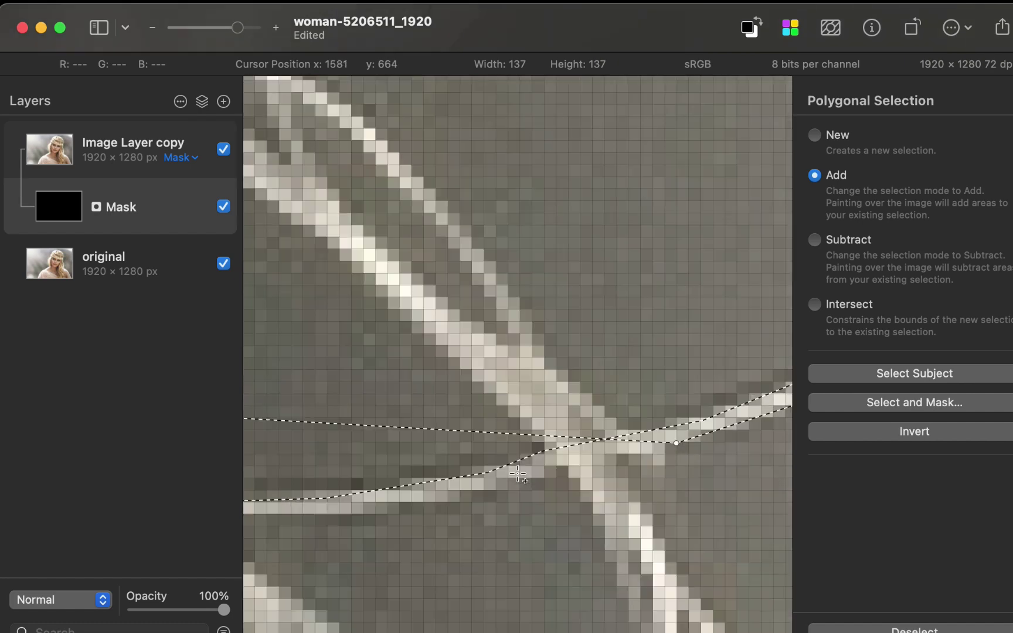
left_click(624, 471)
left_click(477, 499)
scroll(762, 259, "down", 5)
Step: Switch to the Paint brush and set its colour to white
scroll(762, 260, "left", 2)
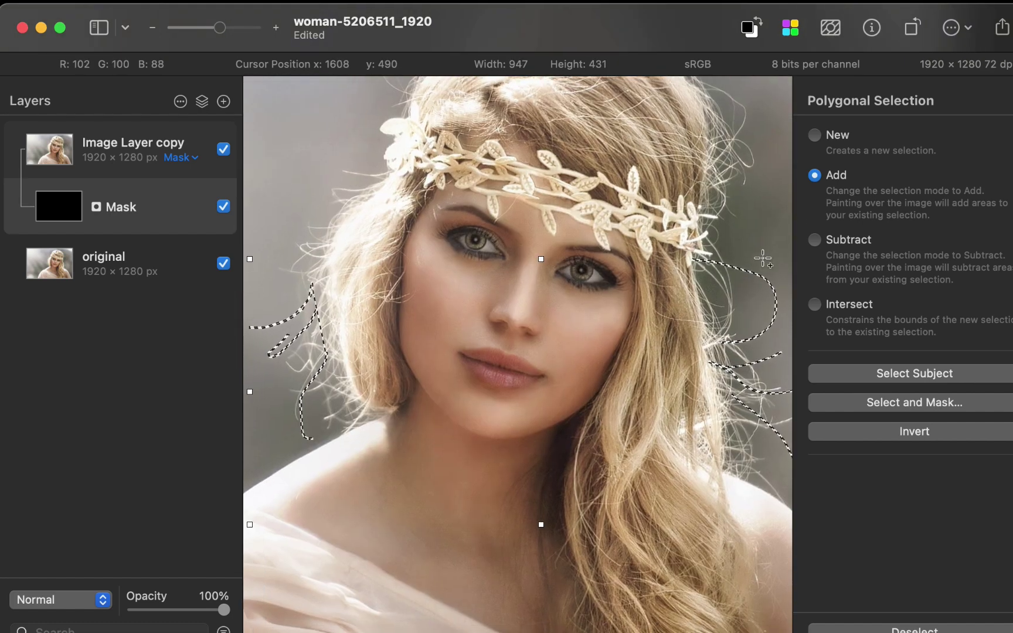
scroll(763, 259, "left", 1)
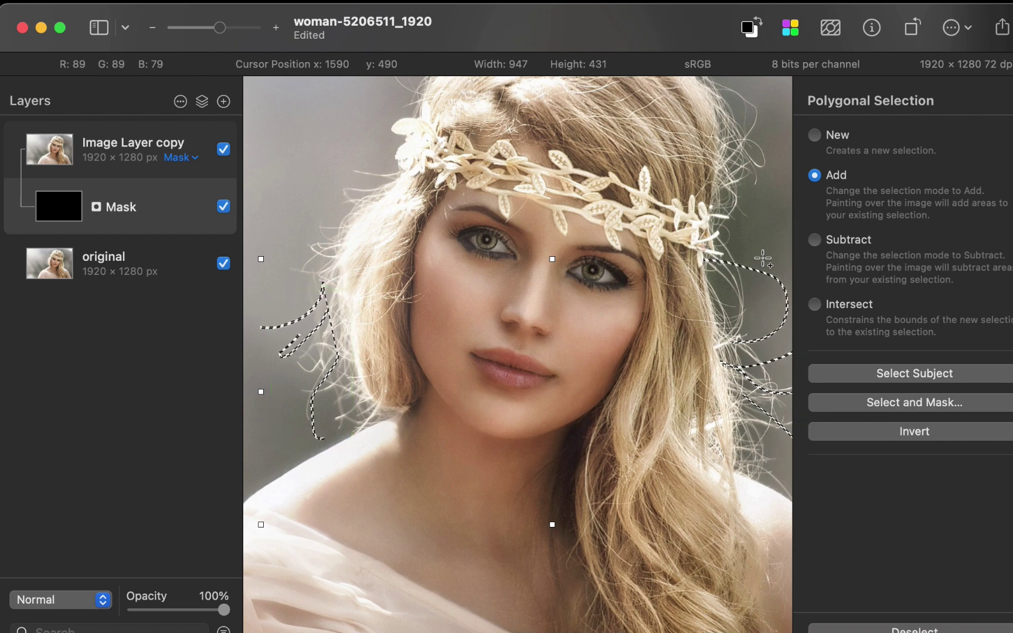
scroll(763, 259, "right", 2)
key("b")
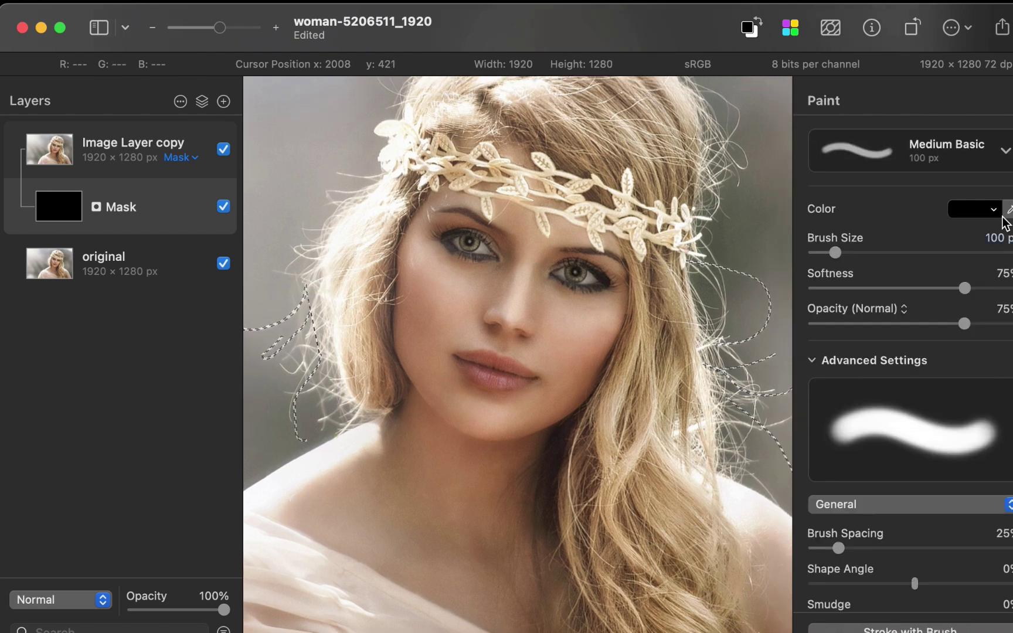
left_click(991, 209)
left_click(826, 426)
scroll(573, 267, "right", 3)
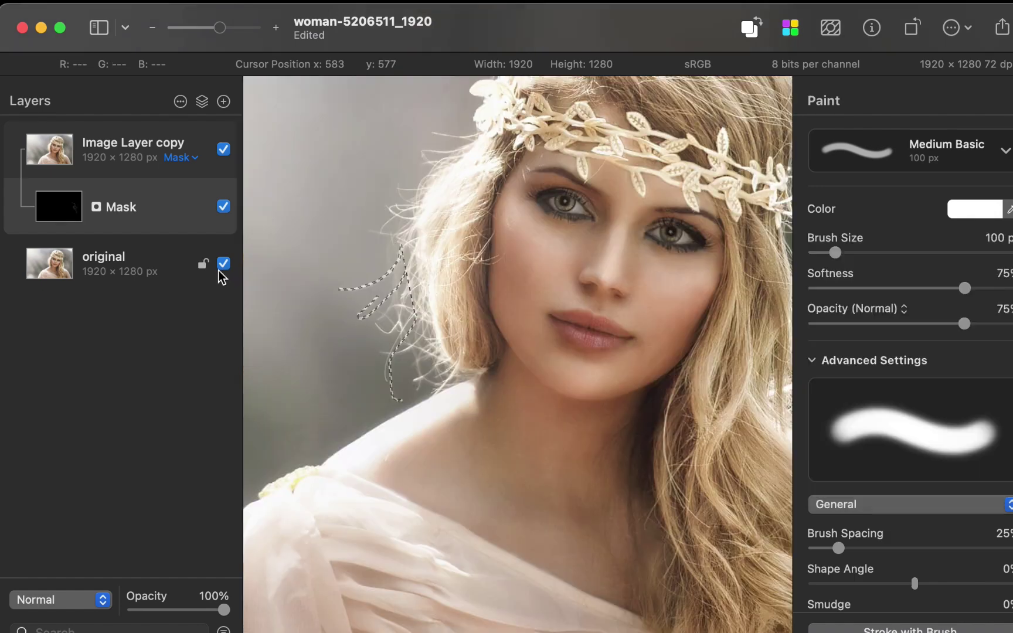
Step: Hide the original layer and paint white over the selected hair strands on the mask
left_click(223, 264)
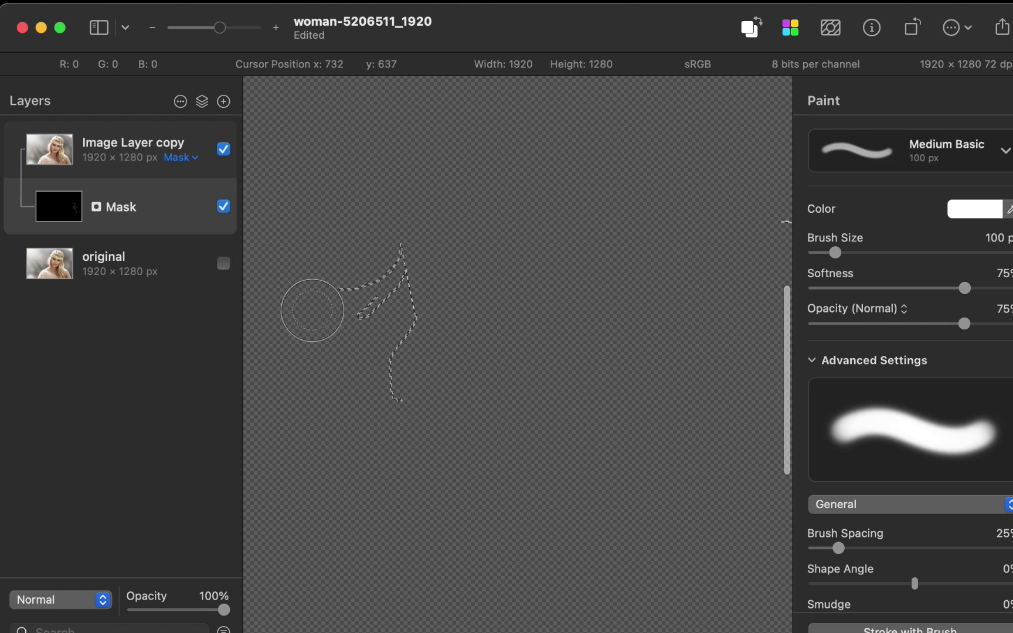
scroll(313, 310, "up", 5)
left_click_drag(633, 153, 444, 290)
left_click_drag(560, 314, 501, 374)
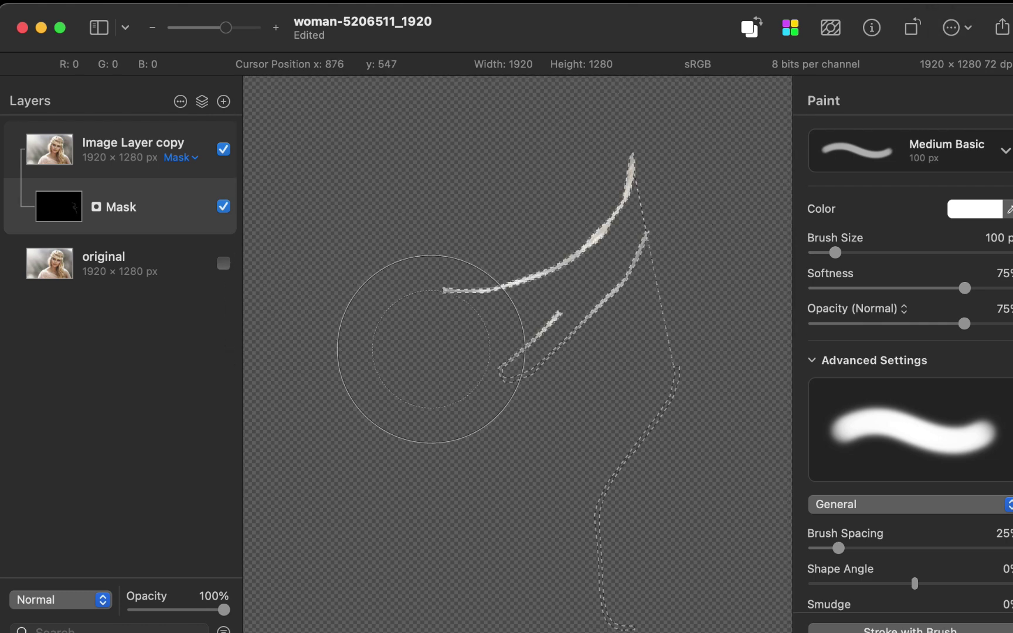
left_click_drag(649, 233, 505, 377)
left_click_drag(642, 411, 610, 522)
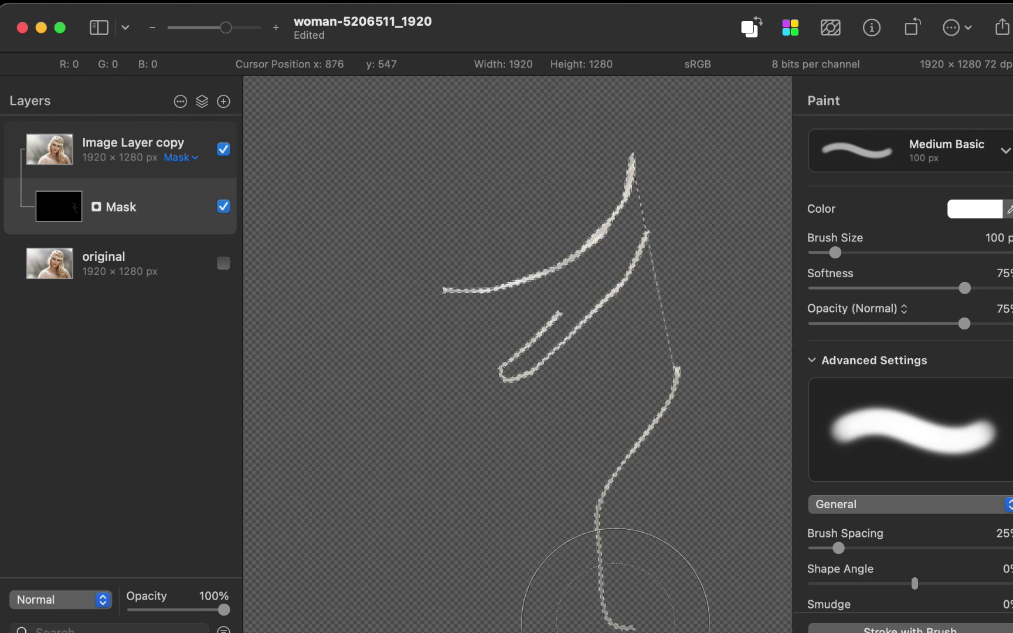
Step: Raise brush opacity to 100% and show the original layer again, fit to window
left_click_drag(968, 324, 1012, 324)
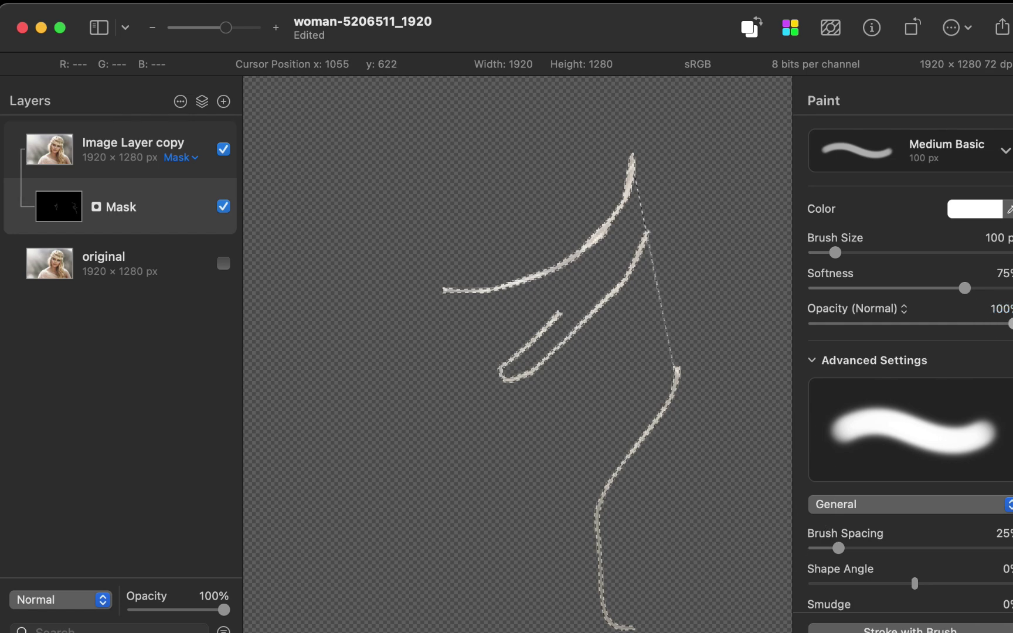
scroll(483, 295, "right", 10)
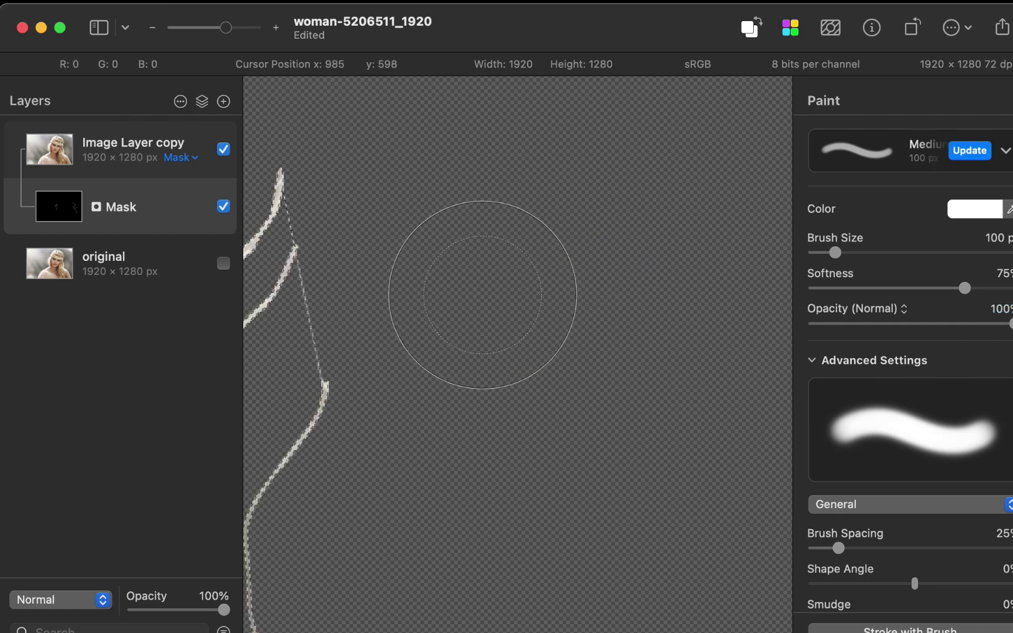
scroll(483, 295, "right", 10)
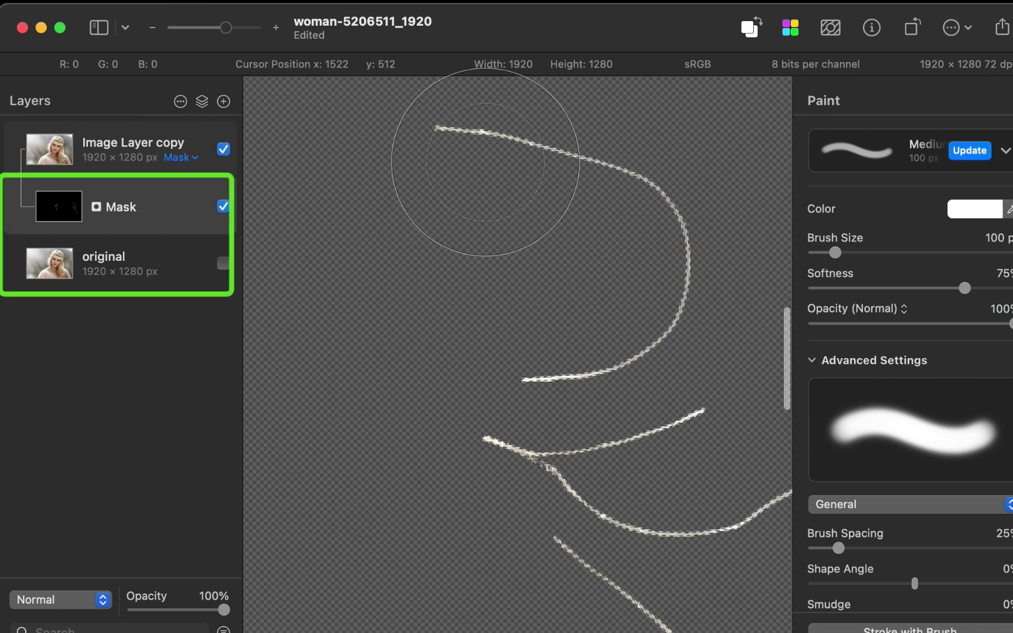
scroll(656, 521, "down", 10)
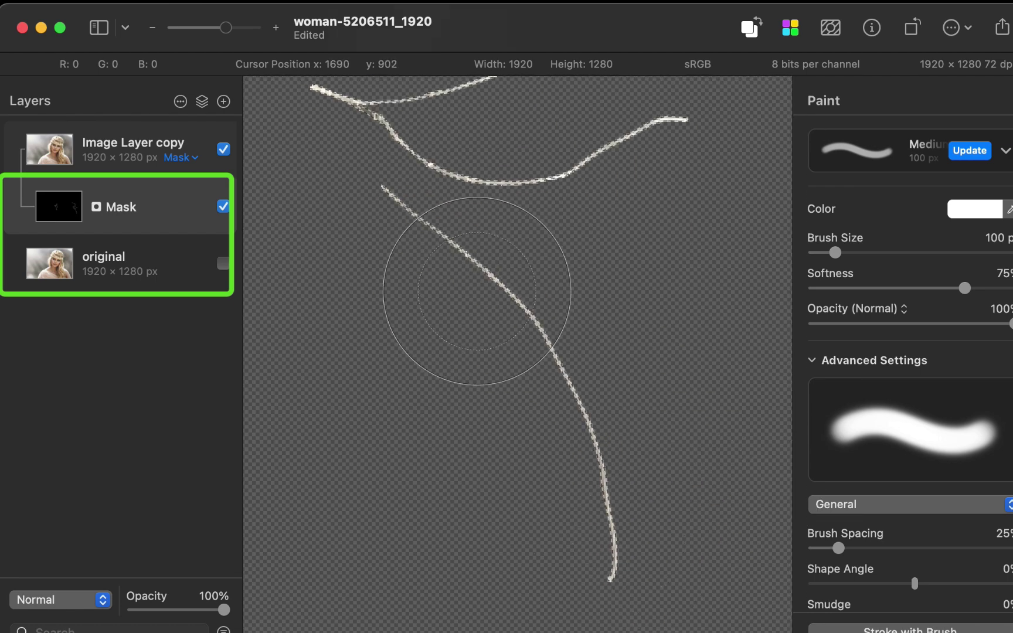
left_click(223, 263)
key("super+0")
Step: Move the hair mask onto the original layer, hide it, and select Image Layer copy
left_click_drag(142, 210, 151, 273)
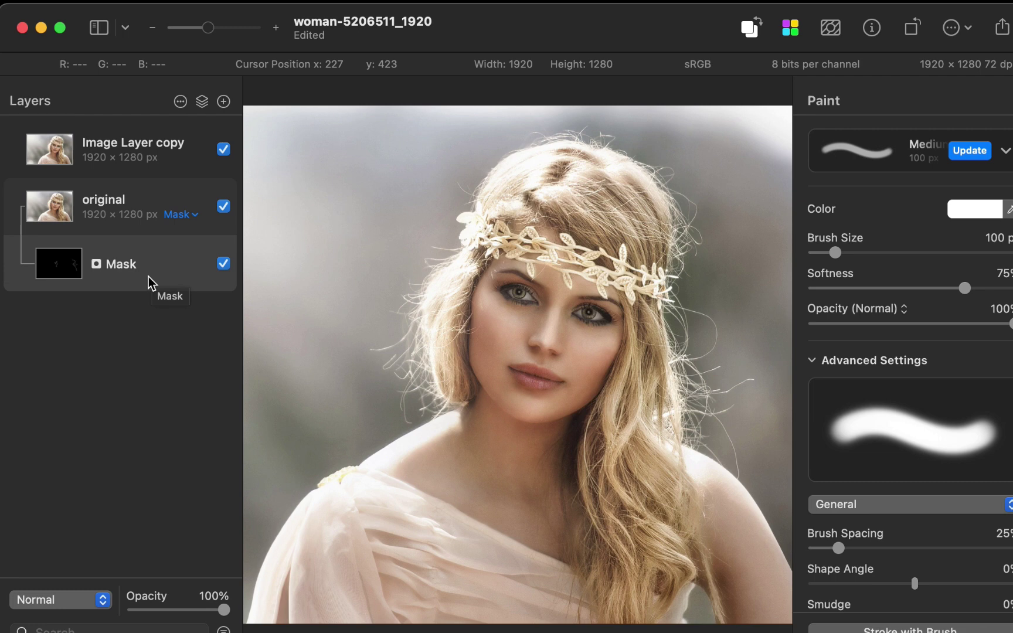
left_click(223, 206)
left_click(152, 169)
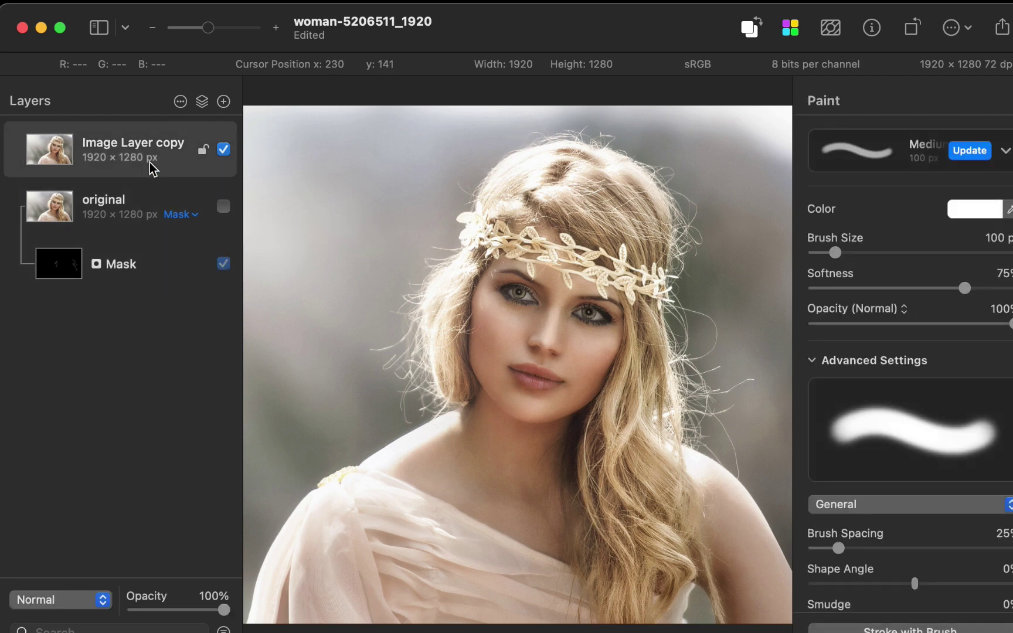
Step: Run Remove Background on Image Layer copy, leaving a 1417 × 1231 px cutout
right_click(152, 169)
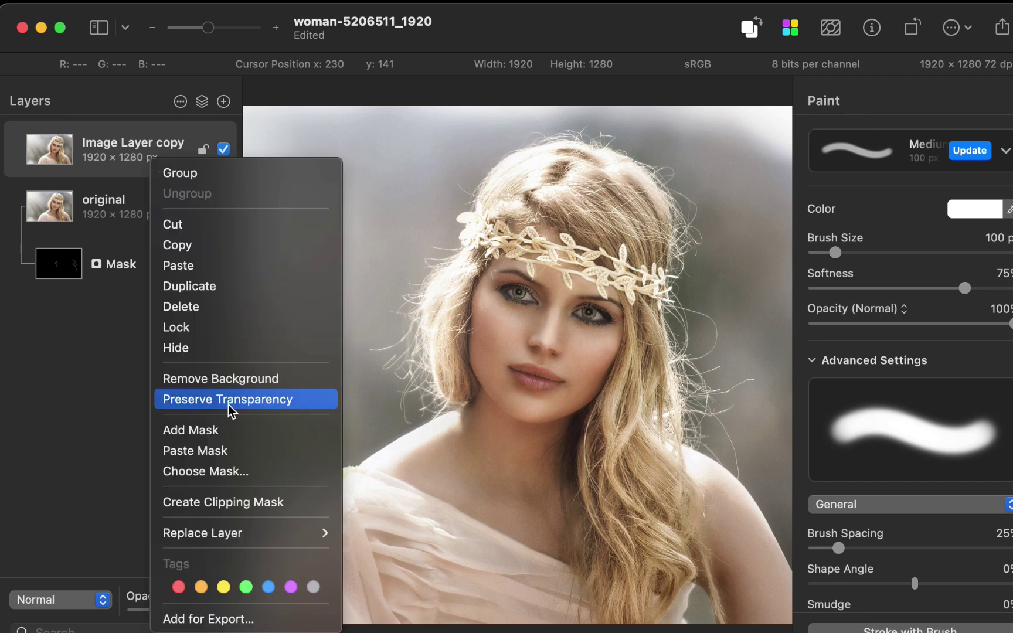
left_click(226, 379)
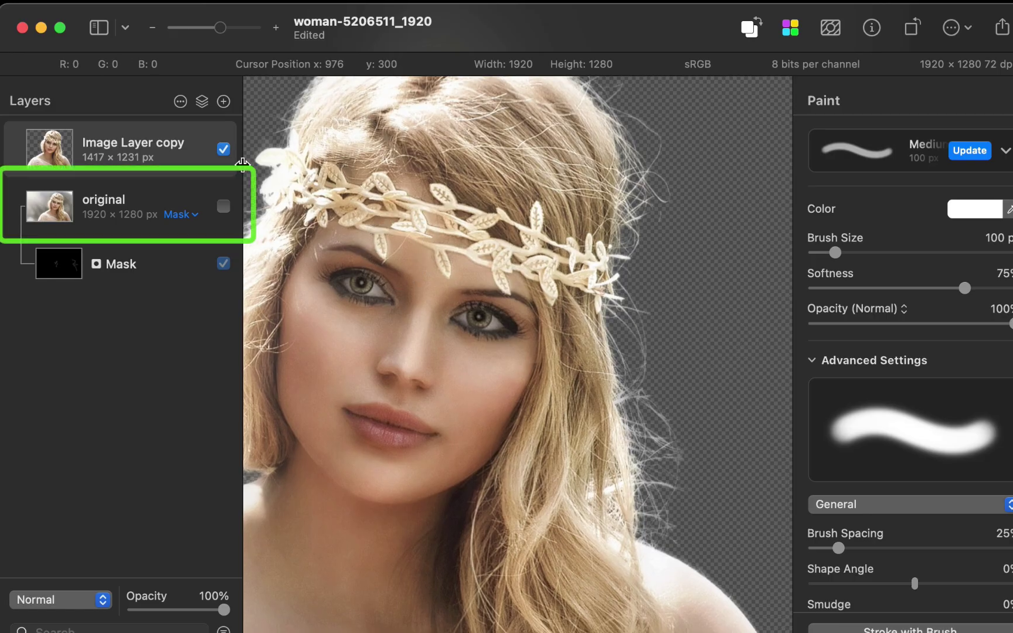
Step: Make the masked original layer visible so its hair strands surround the cutout
left_click(224, 206)
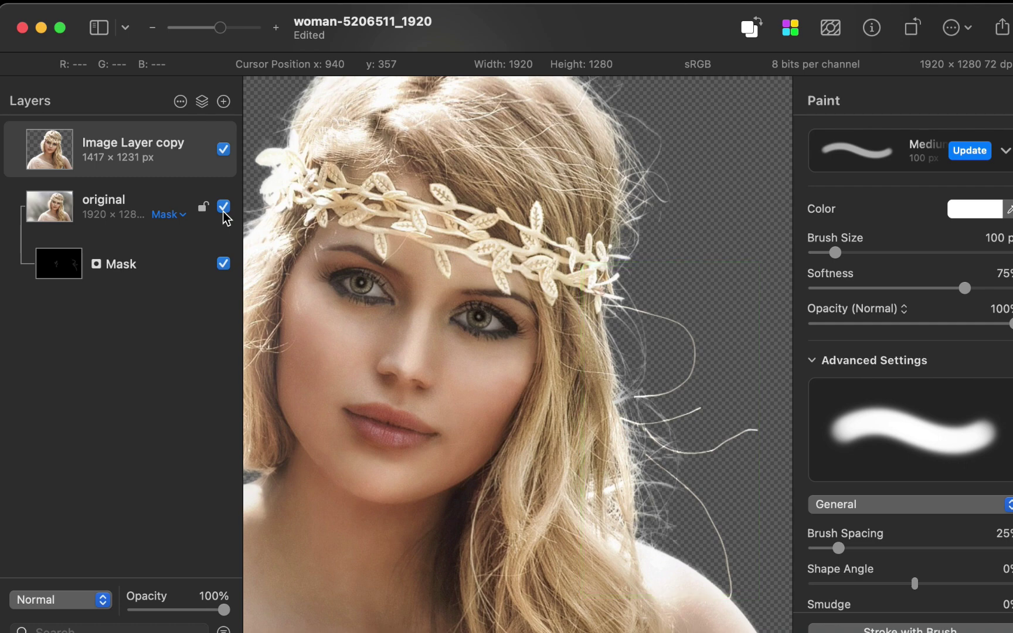
key("super+shift+h")
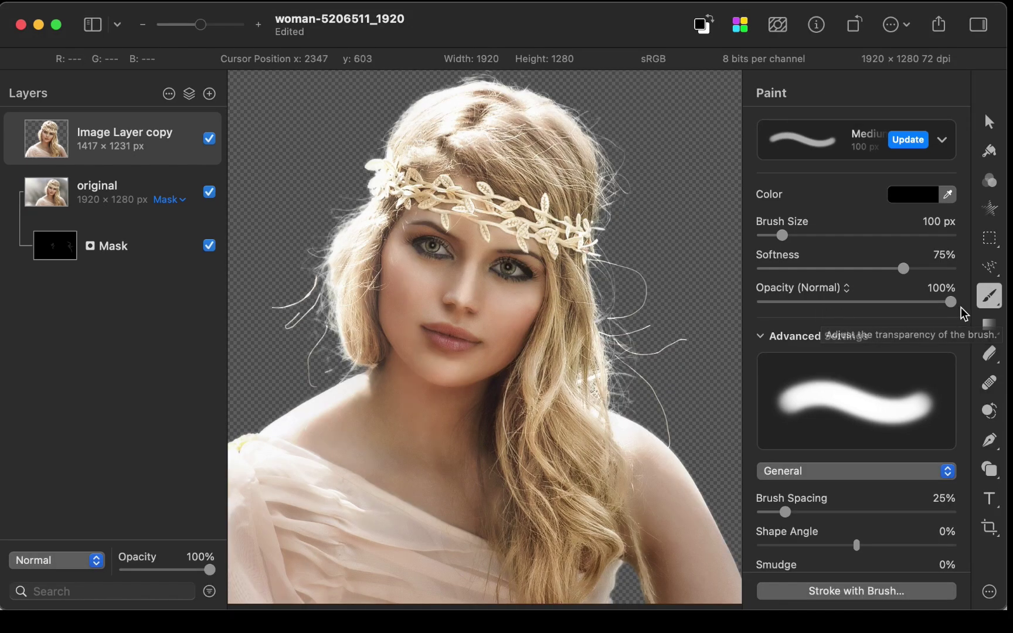
Step: With brush opacity at 23%, paint black on the mask over the upper and lower left stray strands
left_click_drag(951, 302, 809, 310)
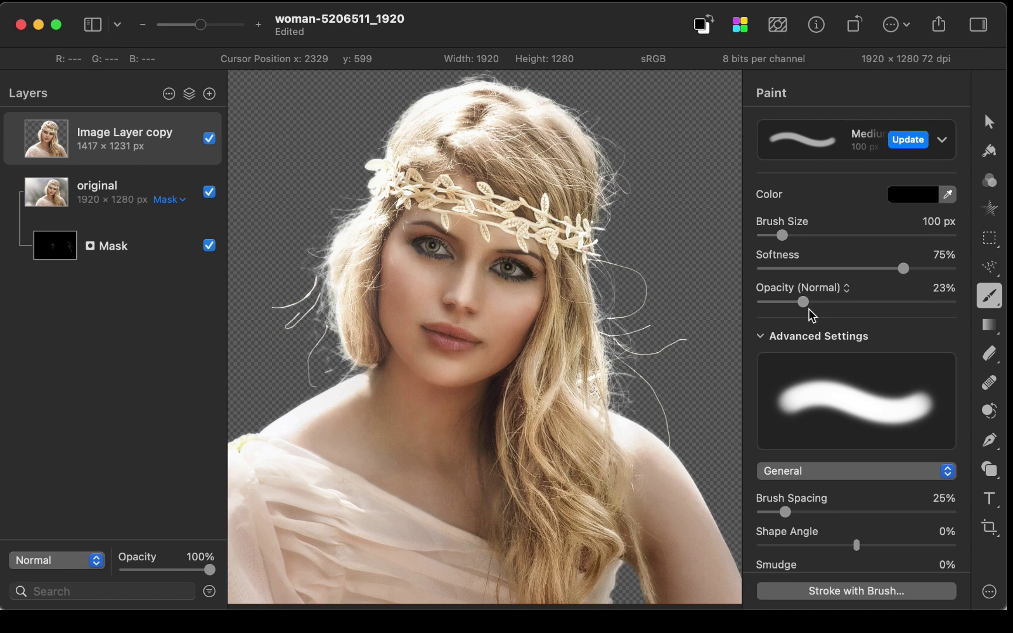
scroll(296, 265, "up", 10)
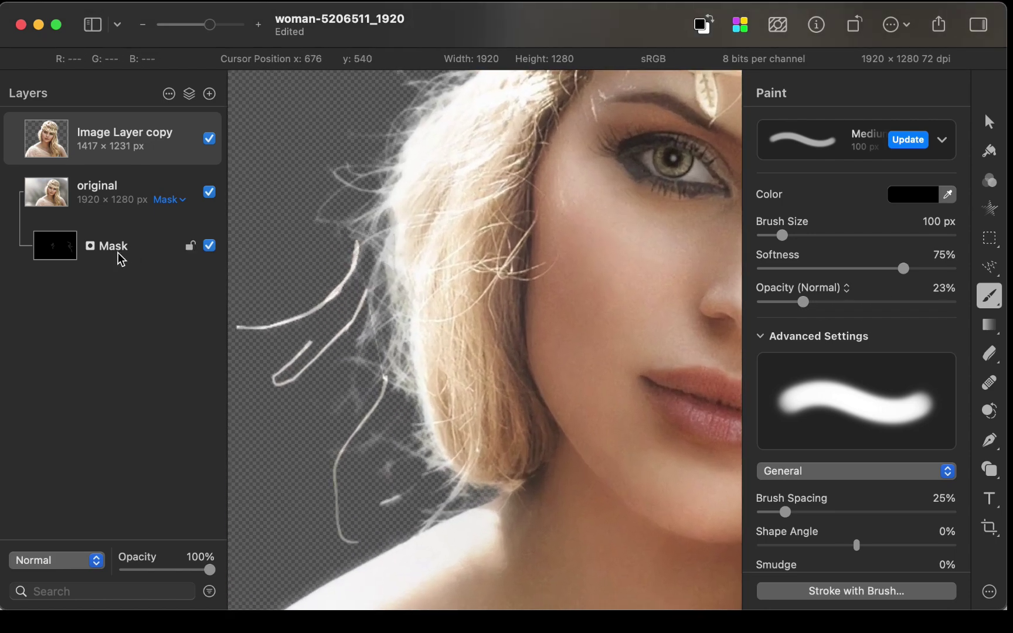
left_click(186, 255)
left_click(352, 259)
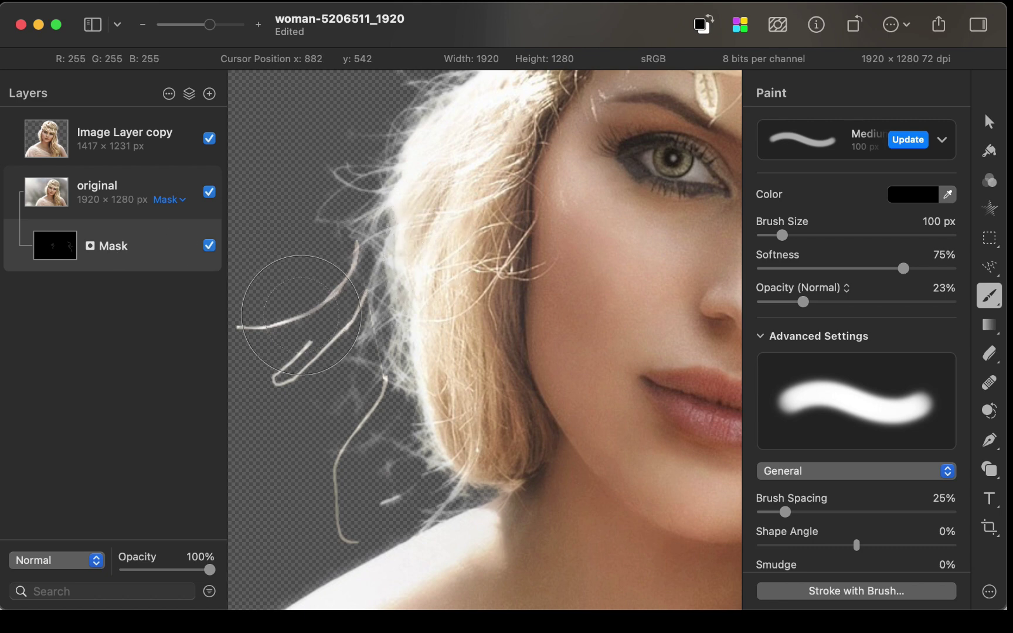
mouse_move(228, 331)
left_mouse_down()
mouse_move(320, 293)
mouse_move(405, 211)
mouse_move(364, 281)
left_mouse_up()
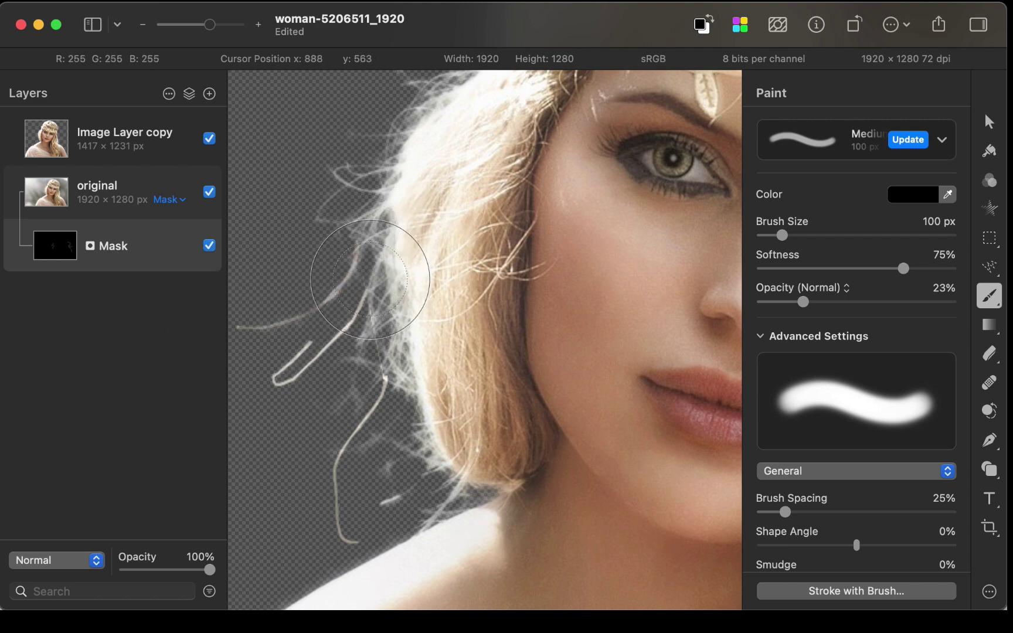
mouse_move(297, 390)
left_mouse_down()
mouse_move(219, 430)
mouse_move(422, 393)
mouse_move(360, 396)
left_mouse_up()
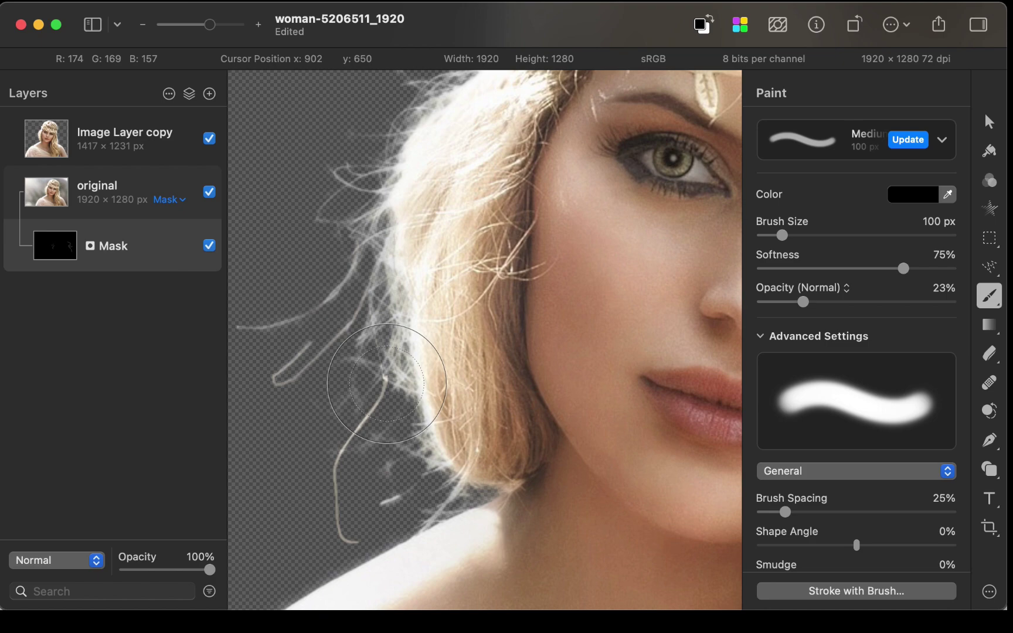